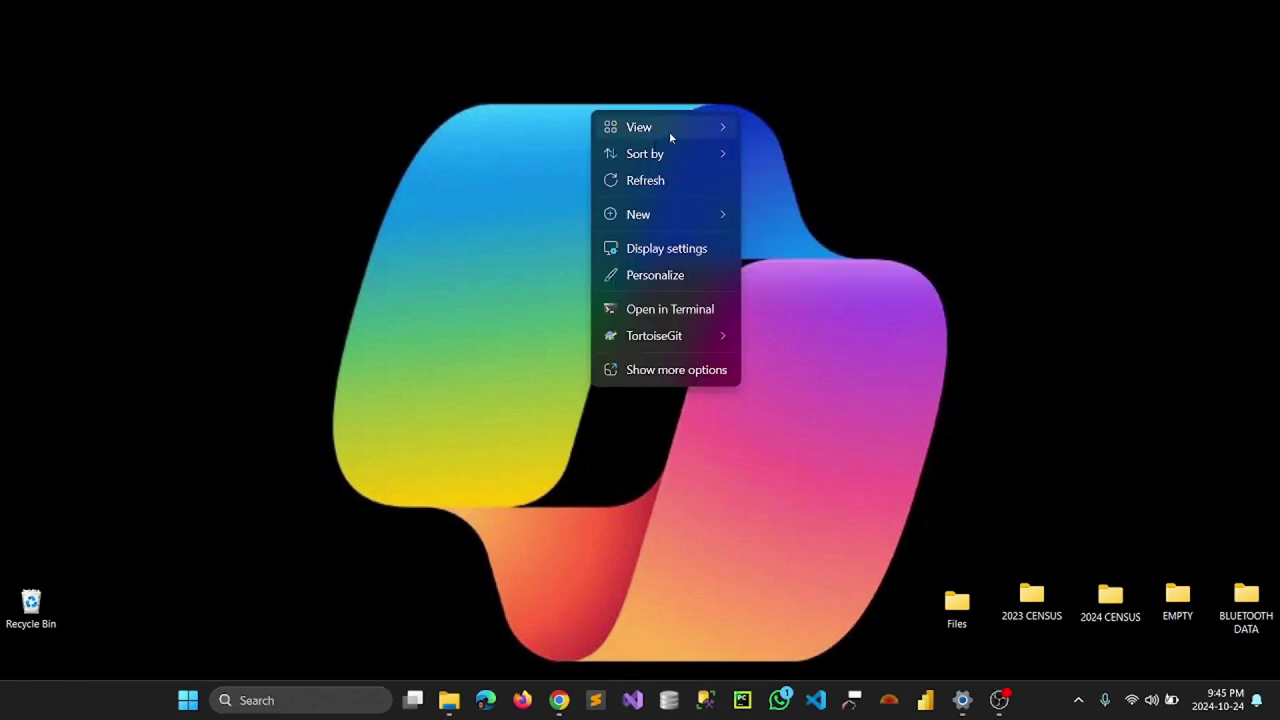
Hide the desktop icons and refresh the desktop twice
{"action": "left_click", "coordinate": [830, 271]}
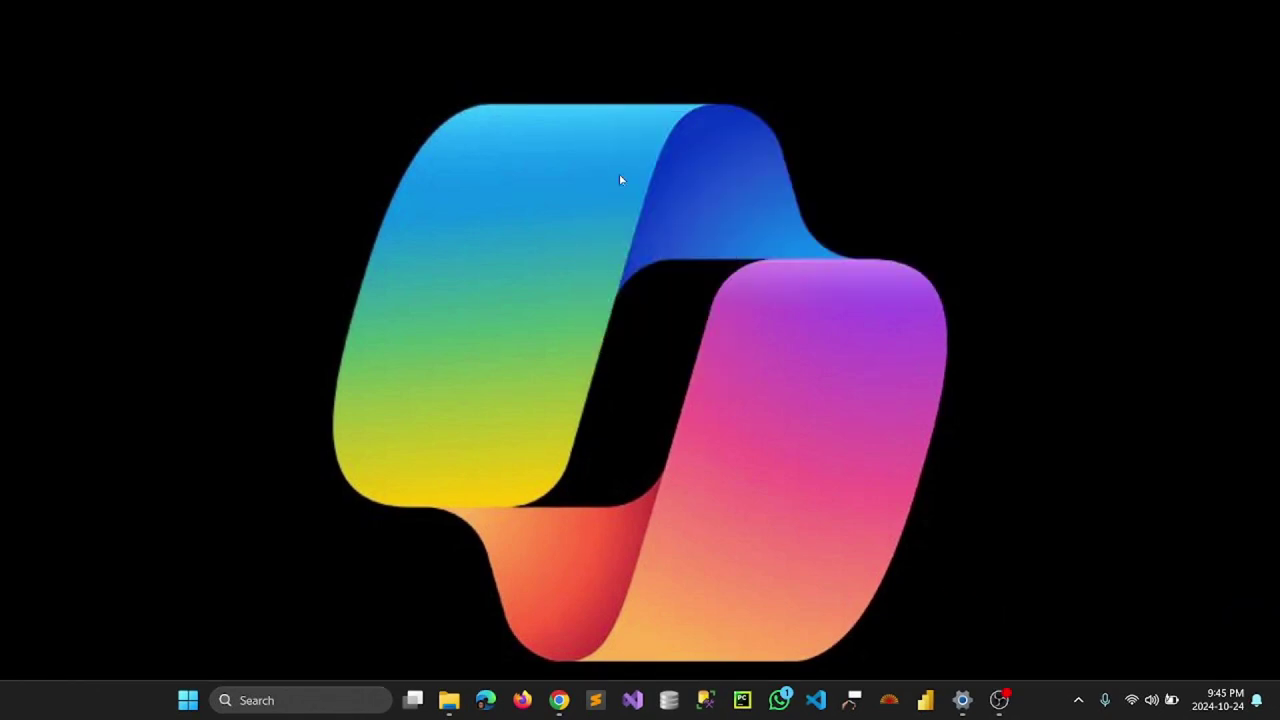
{"action": "right_click", "coordinate": [594, 163]}
{"action": "left_click", "coordinate": [649, 236]}
{"action": "right_click", "coordinate": [597, 190]}
{"action": "left_click", "coordinate": [657, 262]}
Open File Explorer, view the Videos folder, and start a new browsing tab at Home
{"action": "key", "text": "super+e"}
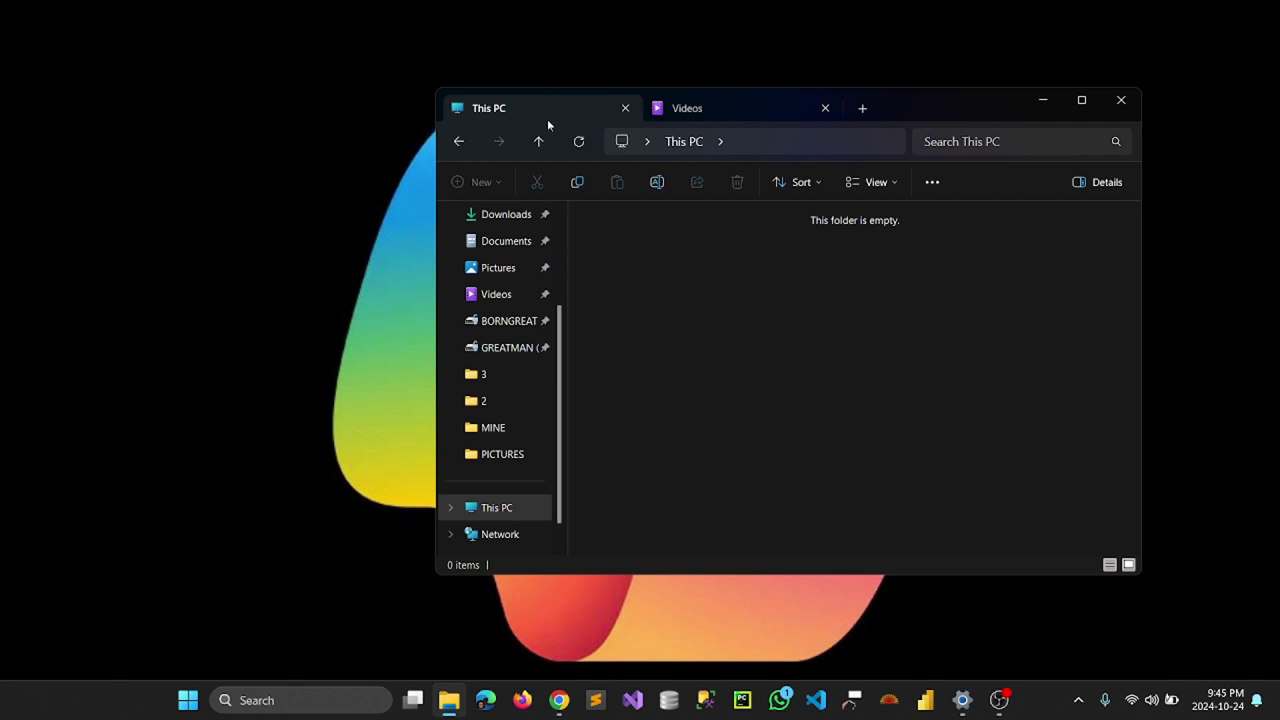
{"action": "left_click", "coordinate": [700, 106]}
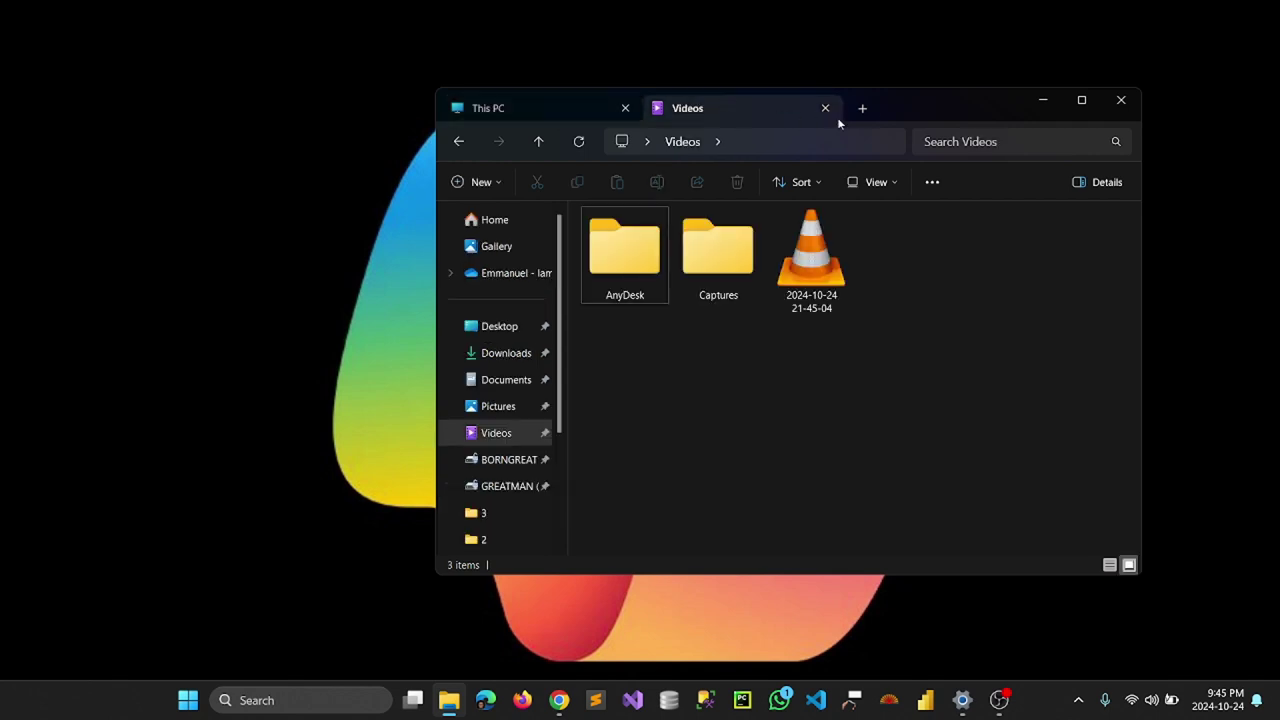
{"action": "left_click", "coordinate": [869, 114]}
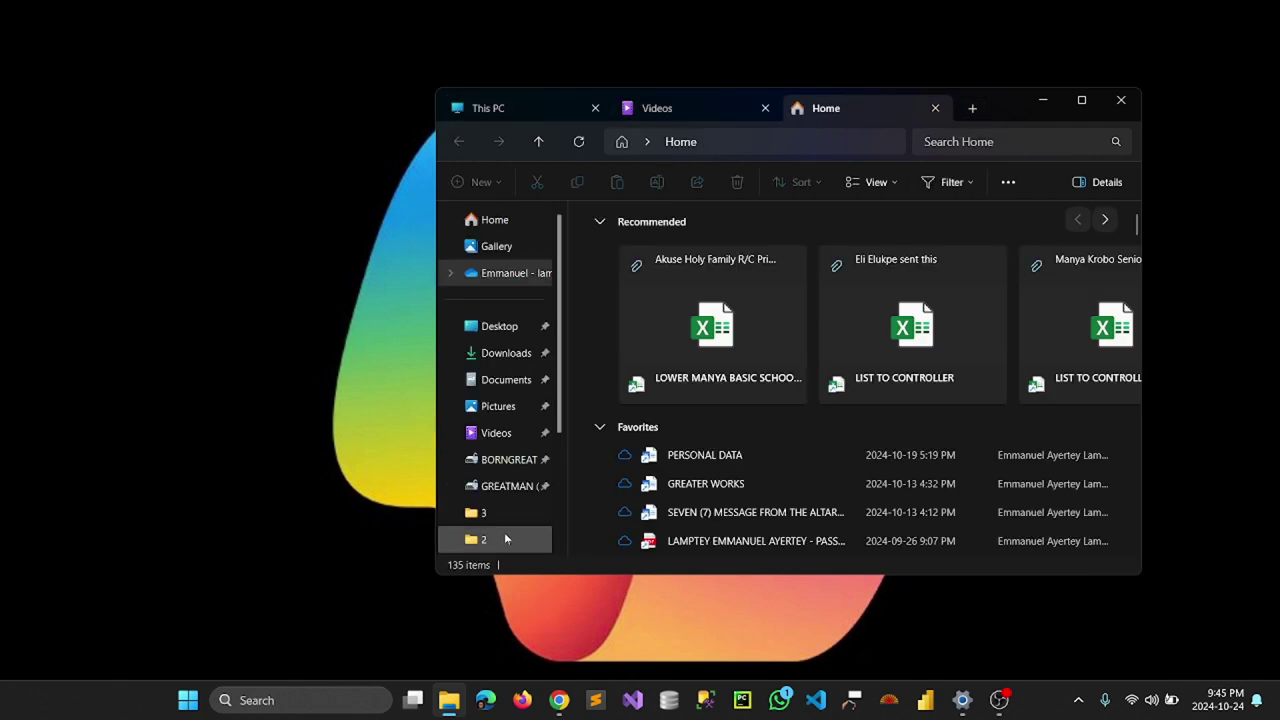
{"action": "scroll", "coordinate": [500, 500], "scroll_direction": "down", "scroll_amount": 3}
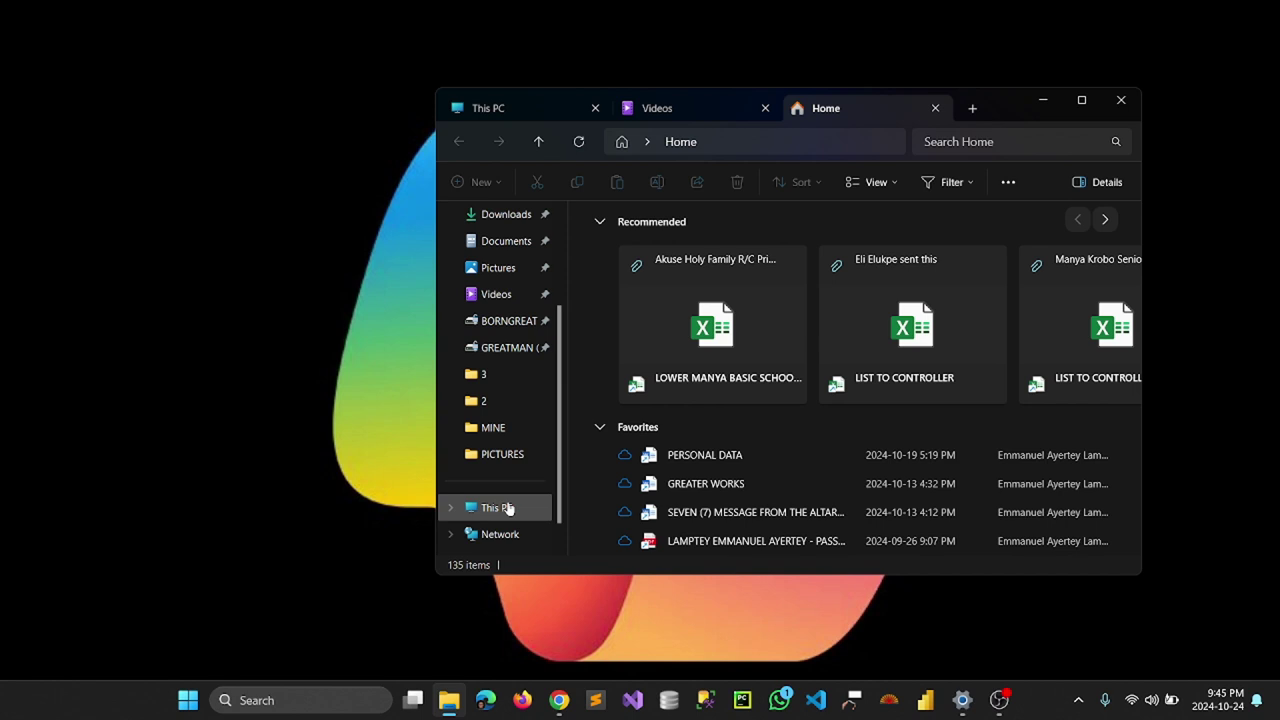
{"action": "scroll", "coordinate": [516, 455], "scroll_direction": "down", "scroll_amount": 1}
Open DRIVE C (C:) from This PC and scroll its folders to find Windows.old
{"action": "left_click", "coordinate": [496, 481]}
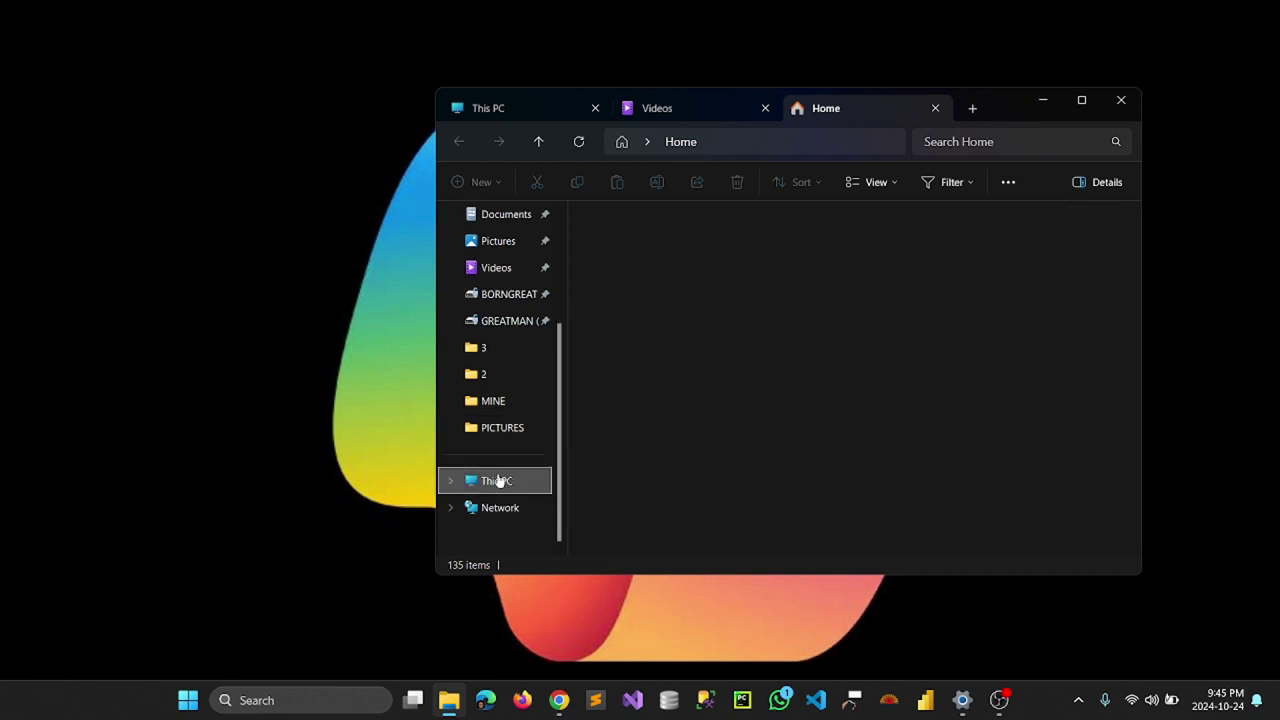
{"action": "left_click", "coordinate": [690, 242]}
{"action": "double_click", "coordinate": [690, 242]}
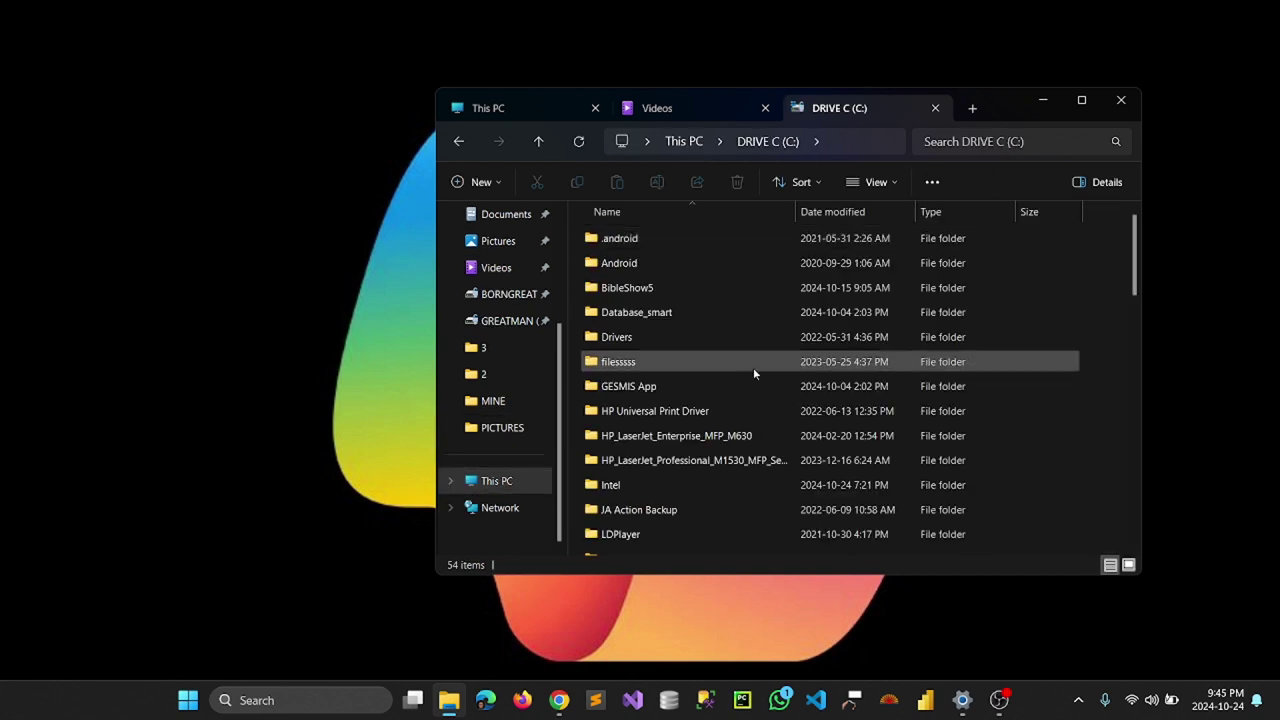
{"action": "scroll", "coordinate": [753, 367], "scroll_direction": "down", "scroll_amount": 3}
{"action": "scroll", "coordinate": [753, 367], "scroll_direction": "down", "scroll_amount": 3}
{"action": "scroll", "coordinate": [753, 373], "scroll_direction": "down", "scroll_amount": 4}
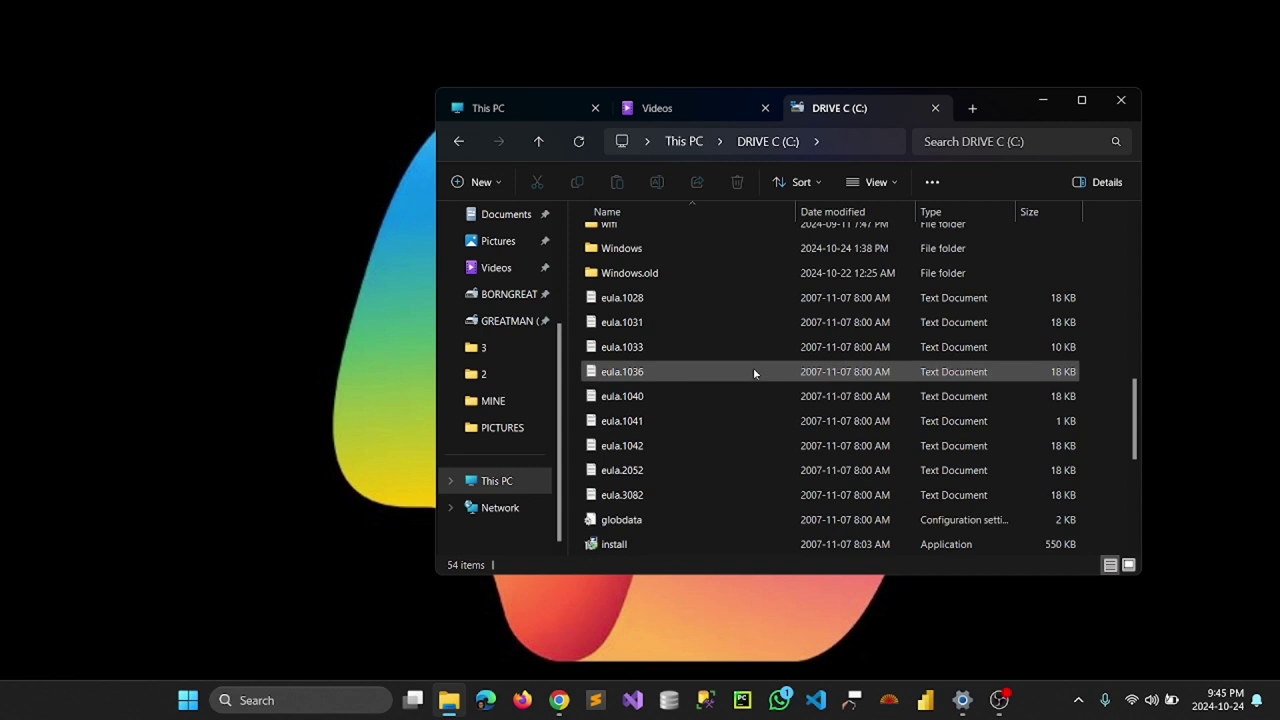
{"action": "scroll", "coordinate": [740, 373], "scroll_direction": "up", "scroll_amount": 2}
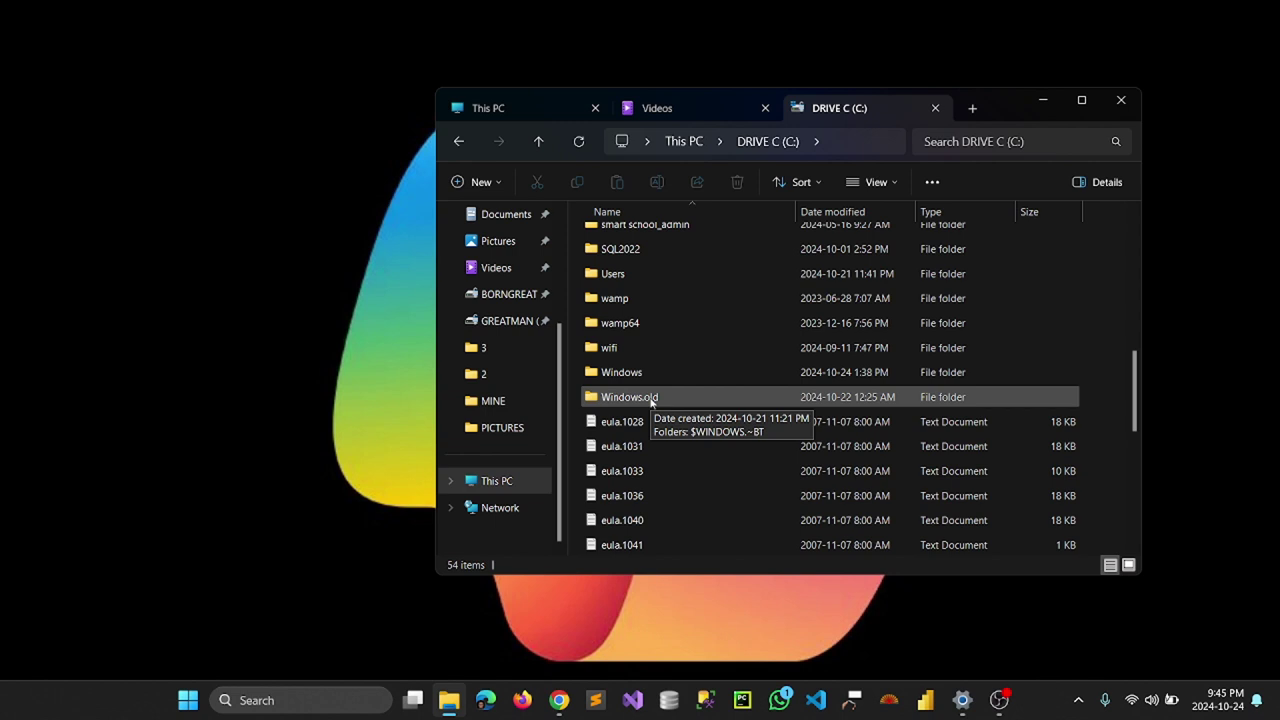
Open the Windows.old folder's Properties and move the dialog to the left side
{"action": "right_click", "coordinate": [623, 399]}
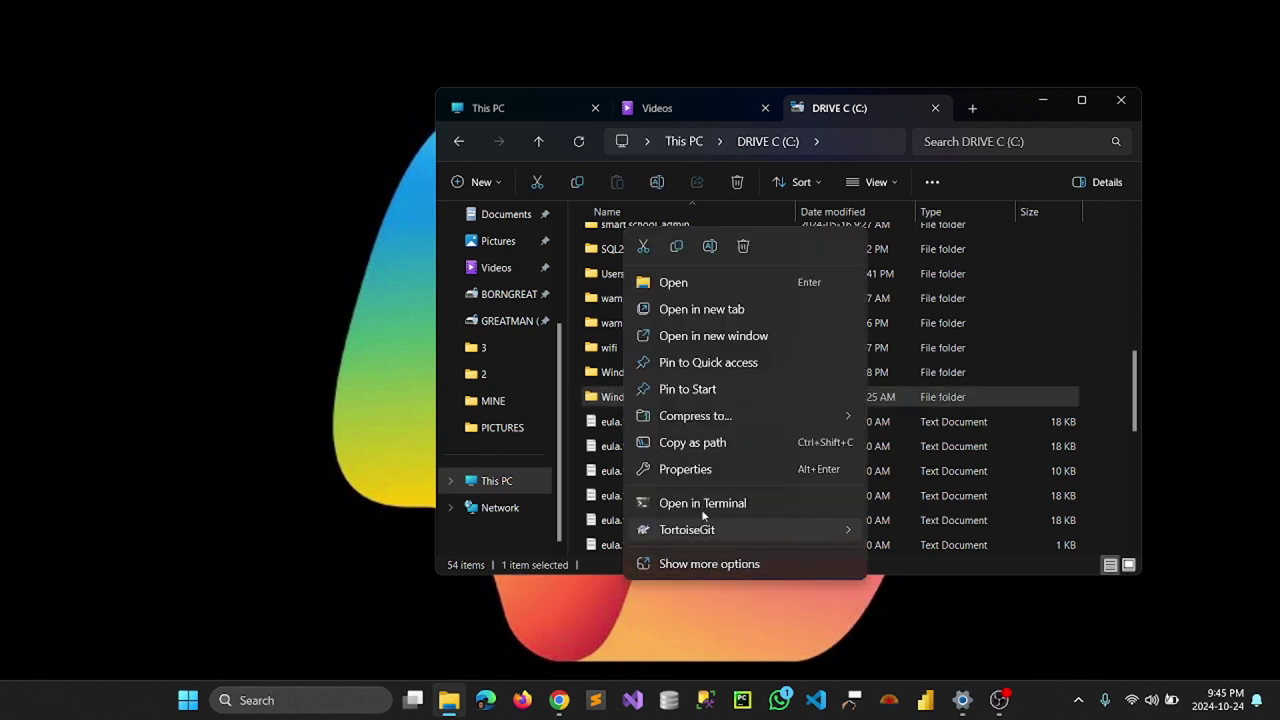
{"action": "left_click", "coordinate": [700, 469]}
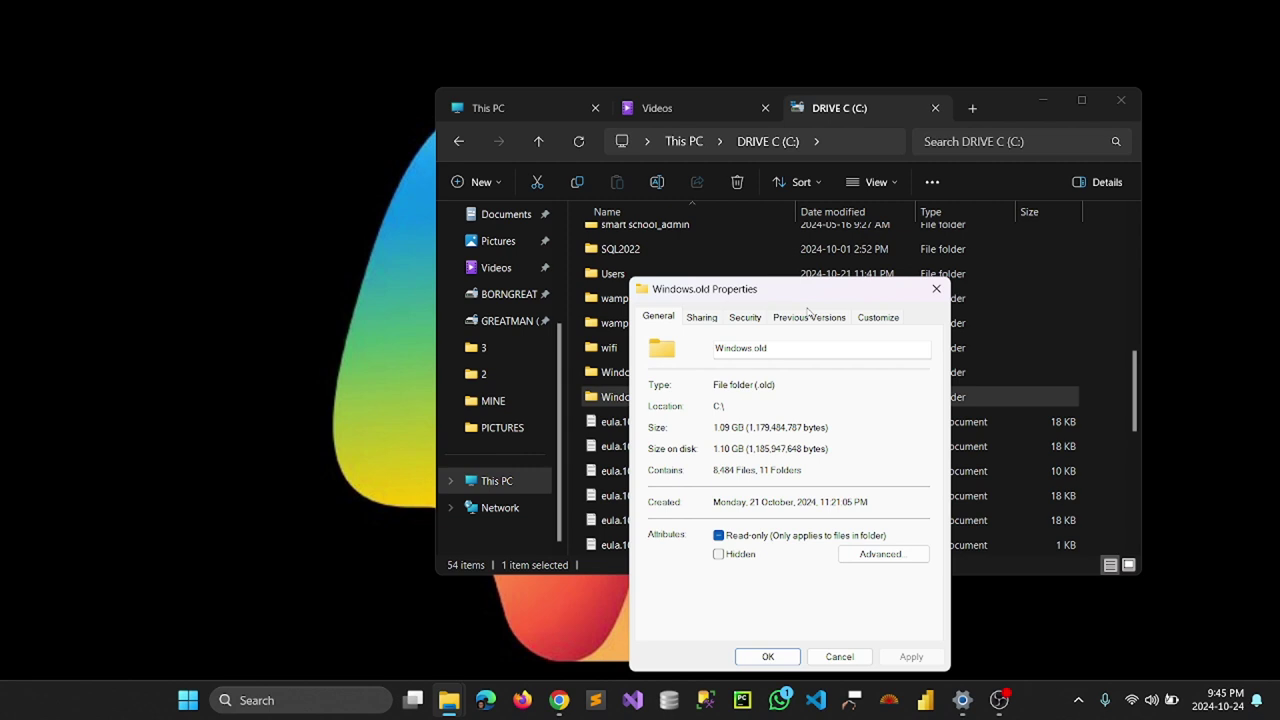
{"action": "left_click_drag", "start_coordinate": [459, 263], "coordinate": [240, 205]}
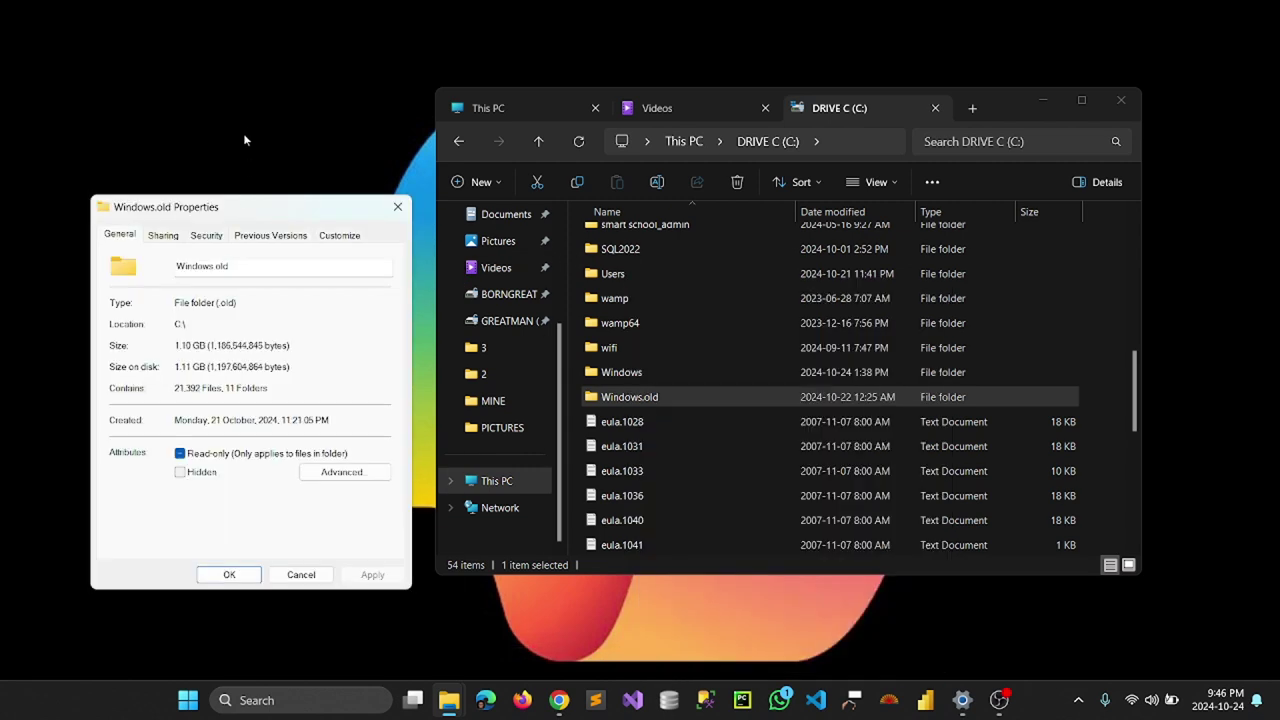
Refresh the desktop three times while the Windows.old size keeps tallying
{"action": "right_click", "coordinate": [239, 103]}
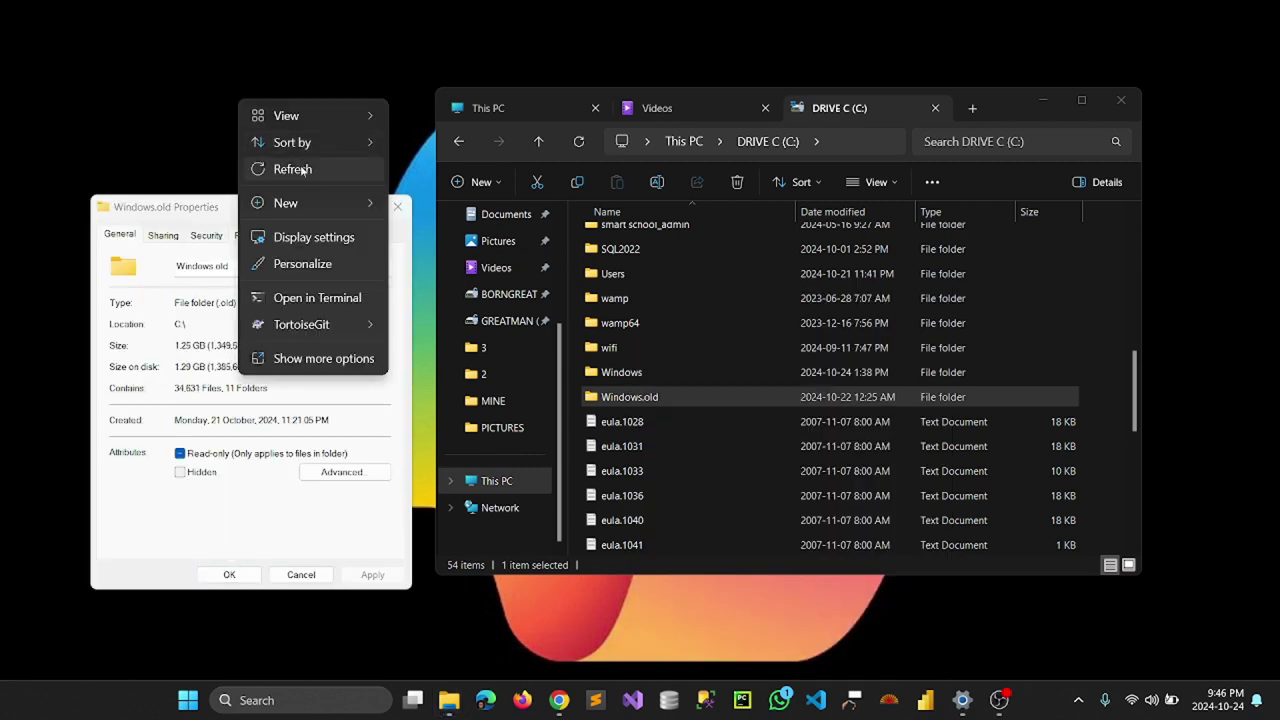
{"action": "left_click", "coordinate": [301, 166]}
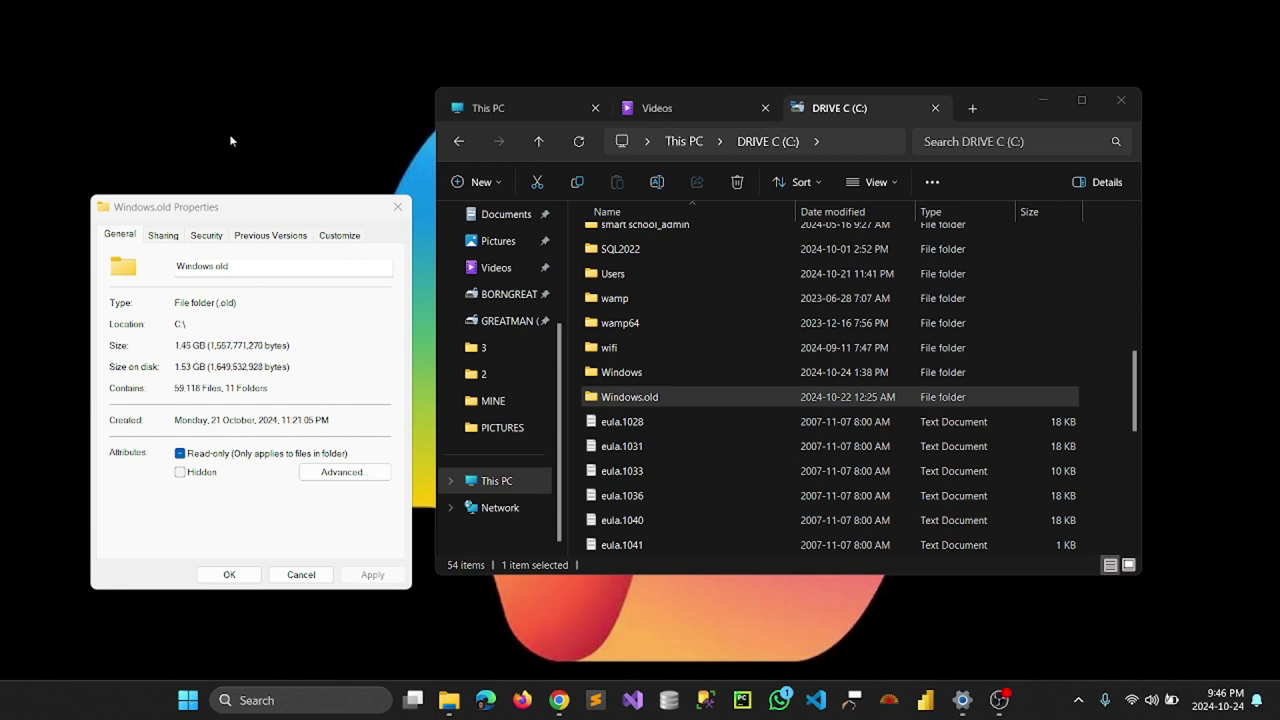
{"action": "right_click", "coordinate": [225, 137]}
{"action": "left_click", "coordinate": [276, 208]}
{"action": "right_click", "coordinate": [287, 135]}
{"action": "left_click", "coordinate": [345, 208]}
Send Windows.old to the Recycle Bin and dismiss the recycling progress dialog
{"action": "left_click", "coordinate": [656, 399]}
{"action": "right_click", "coordinate": [656, 399]}
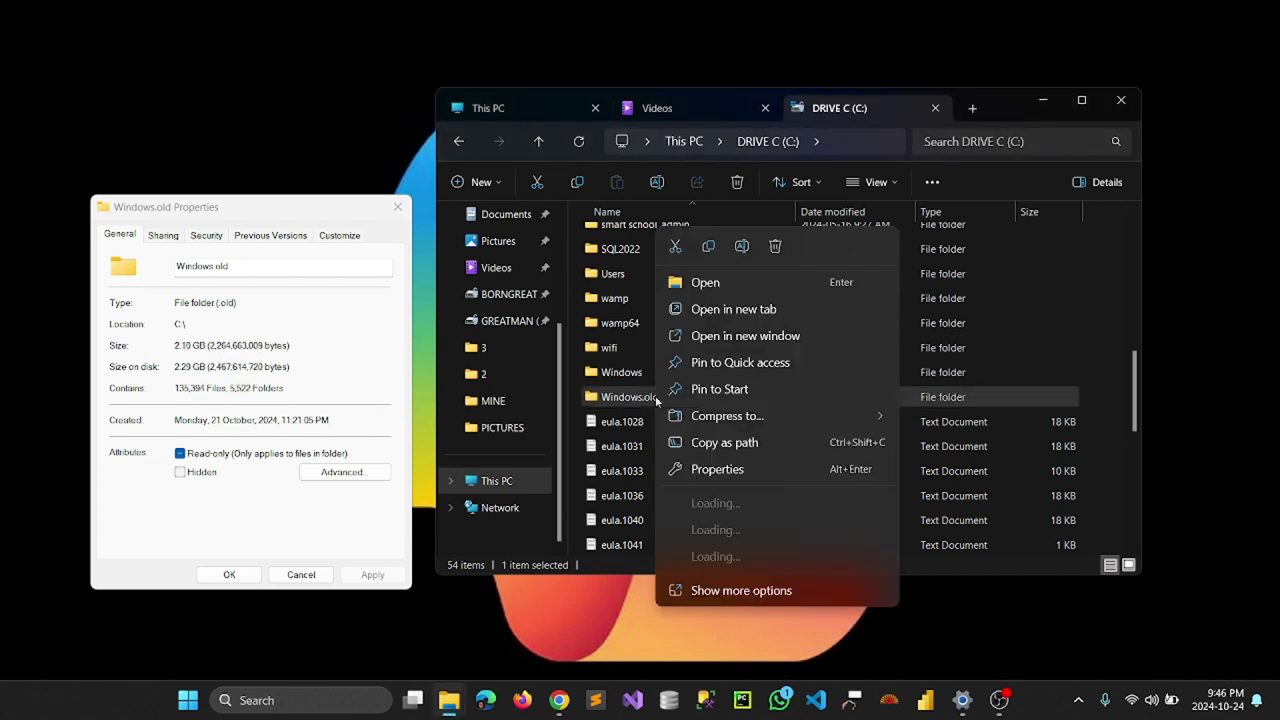
{"action": "left_click", "coordinate": [775, 251]}
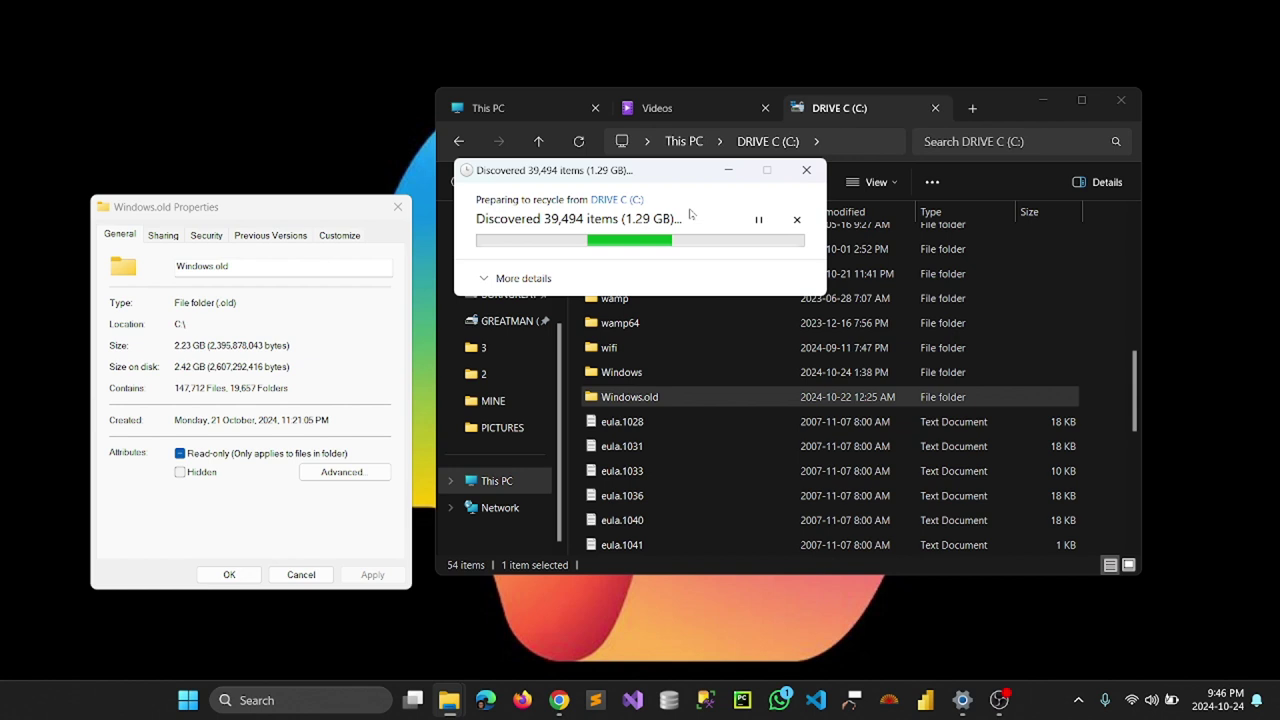
{"action": "left_click", "coordinate": [807, 172]}
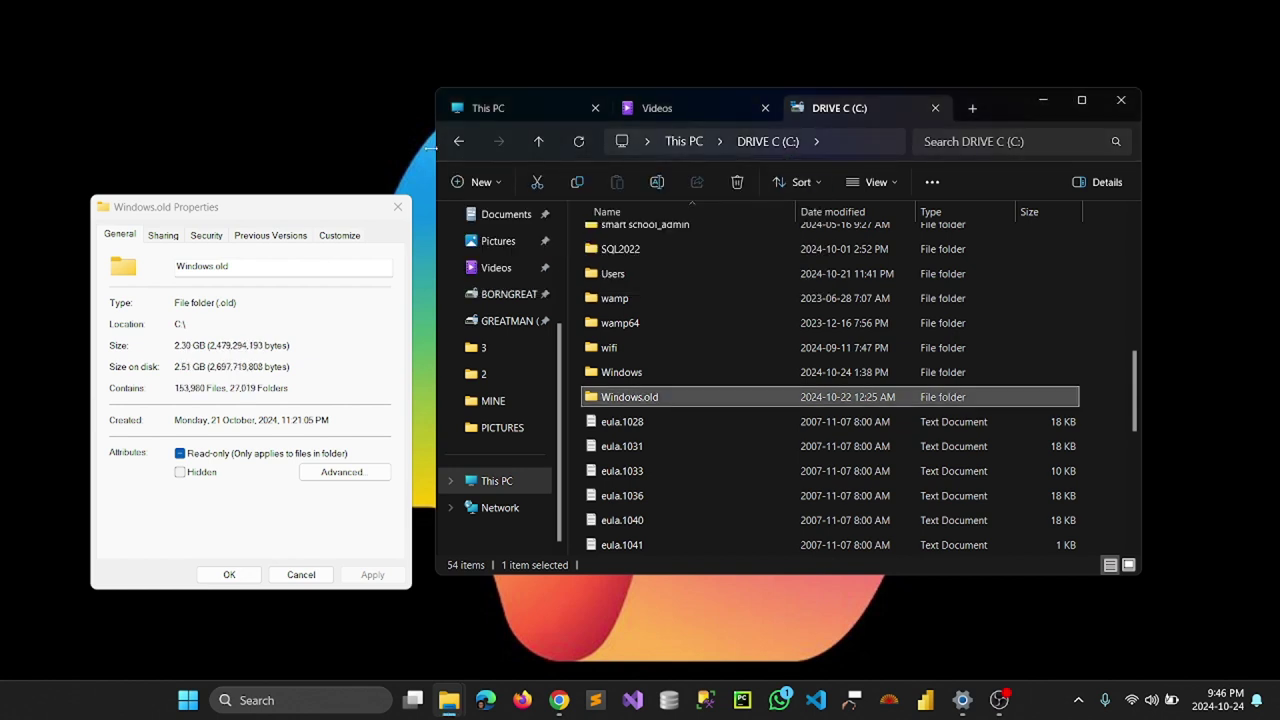
Refresh the desktop and minimize the drive C File Explorer window
{"action": "right_click", "coordinate": [297, 124]}
{"action": "left_click", "coordinate": [362, 190]}
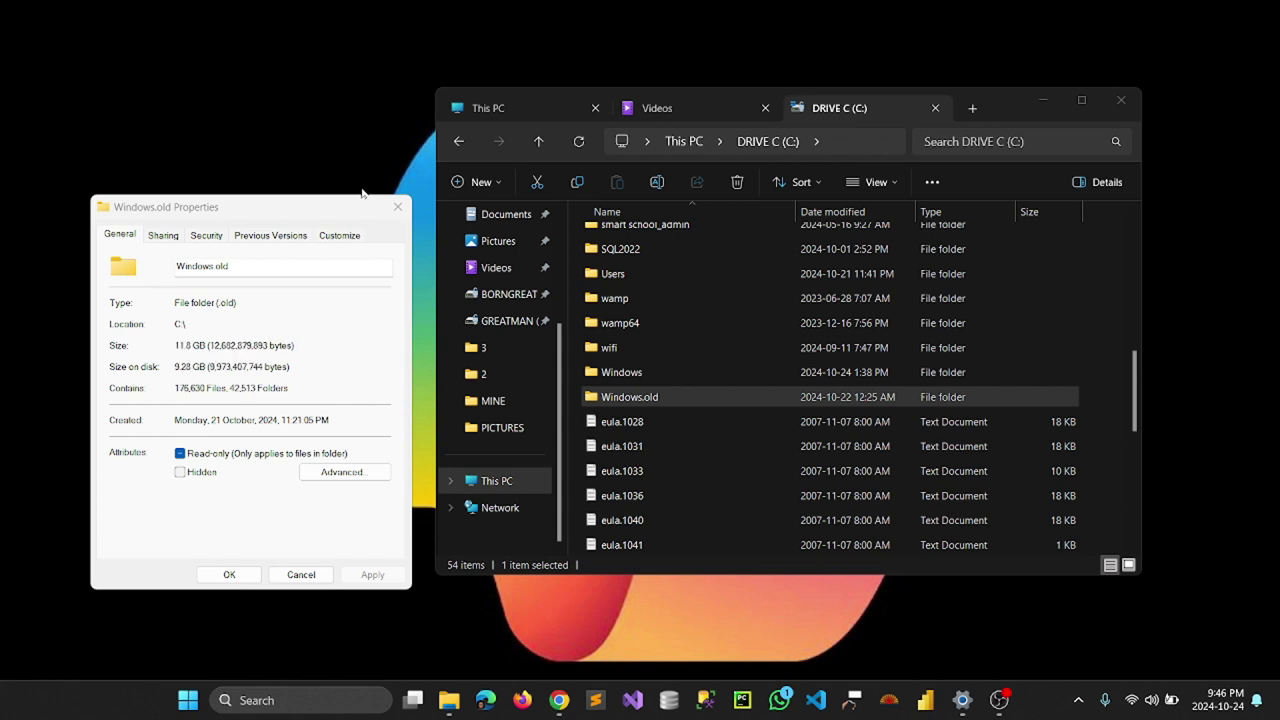
{"action": "left_click", "coordinate": [1044, 101]}
Refresh the desktop twice, then restore the drive C File Explorer window from the taskbar
{"action": "right_click", "coordinate": [806, 97]}
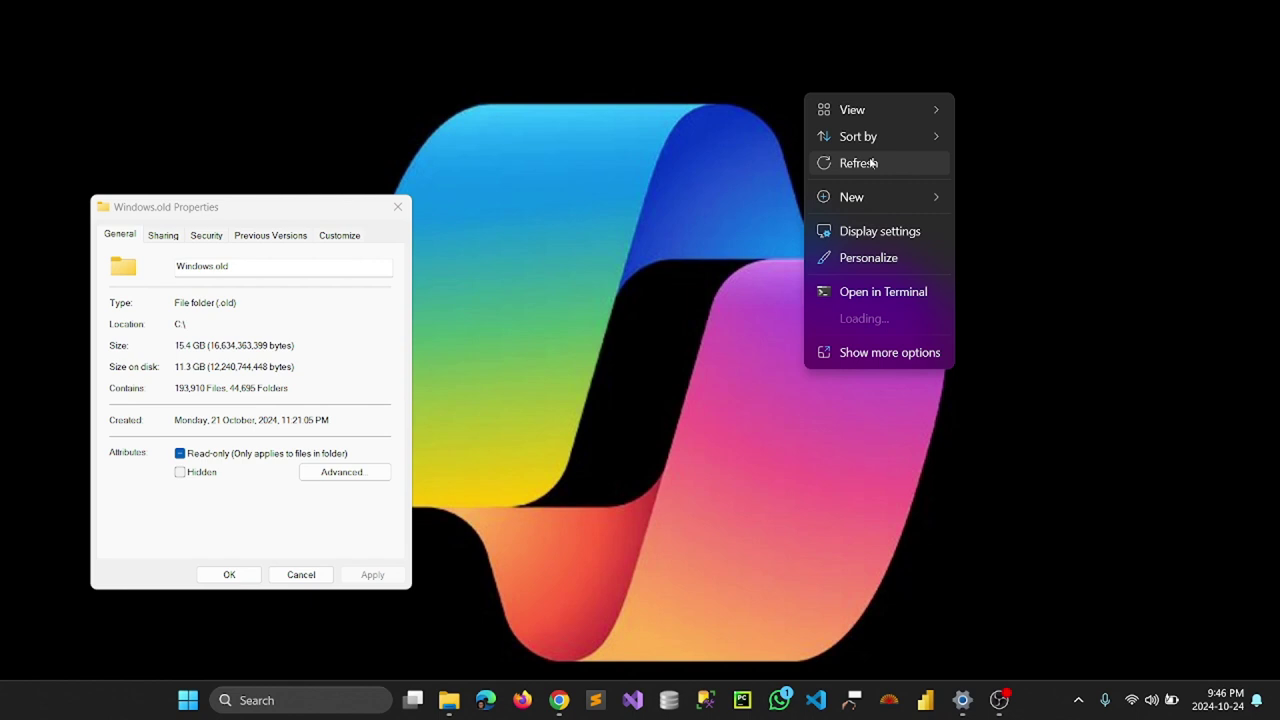
{"action": "left_click", "coordinate": [858, 163]}
{"action": "right_click", "coordinate": [694, 114]}
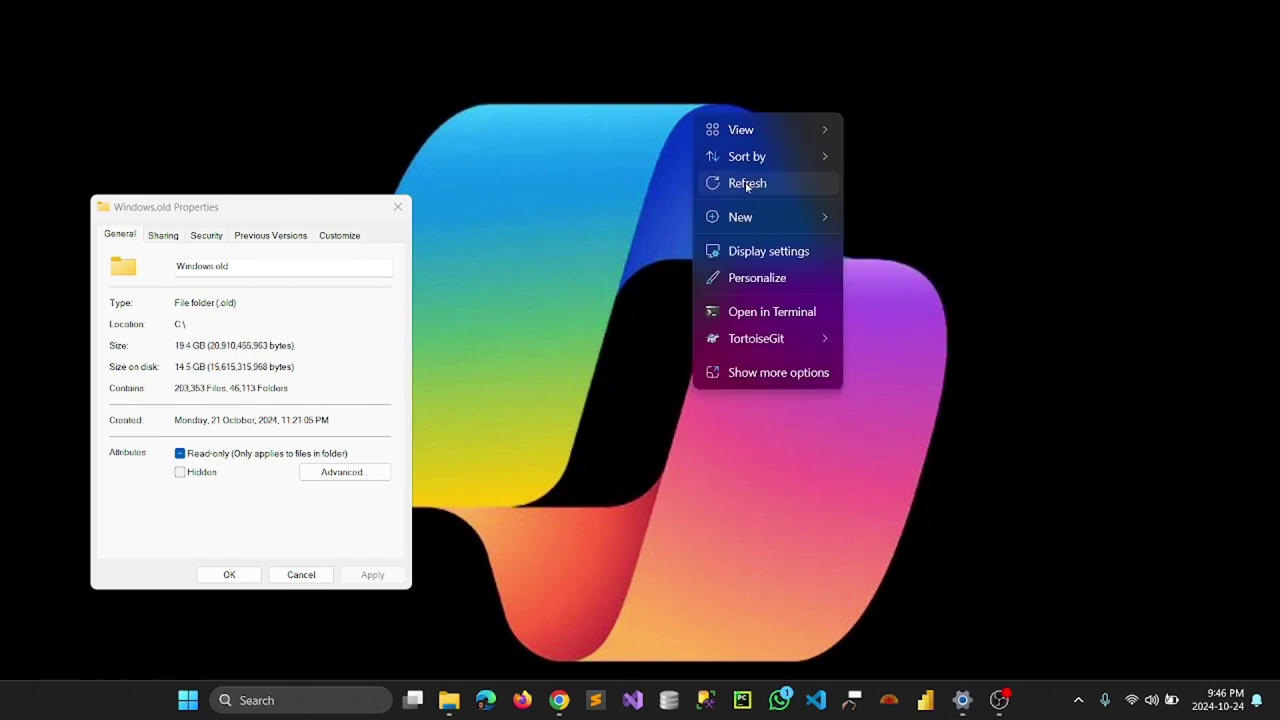
{"action": "left_click", "coordinate": [748, 184]}
{"action": "mouse_move", "coordinate": [448, 700]}
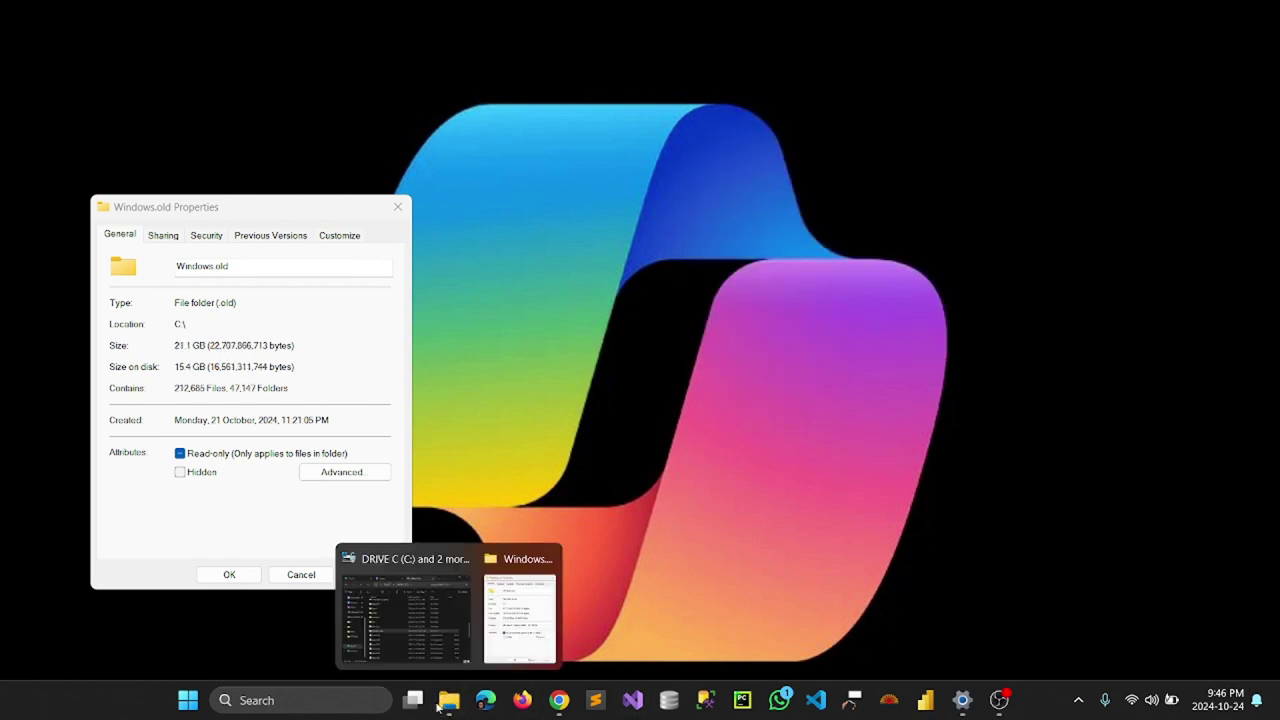
{"action": "left_click", "coordinate": [444, 630]}
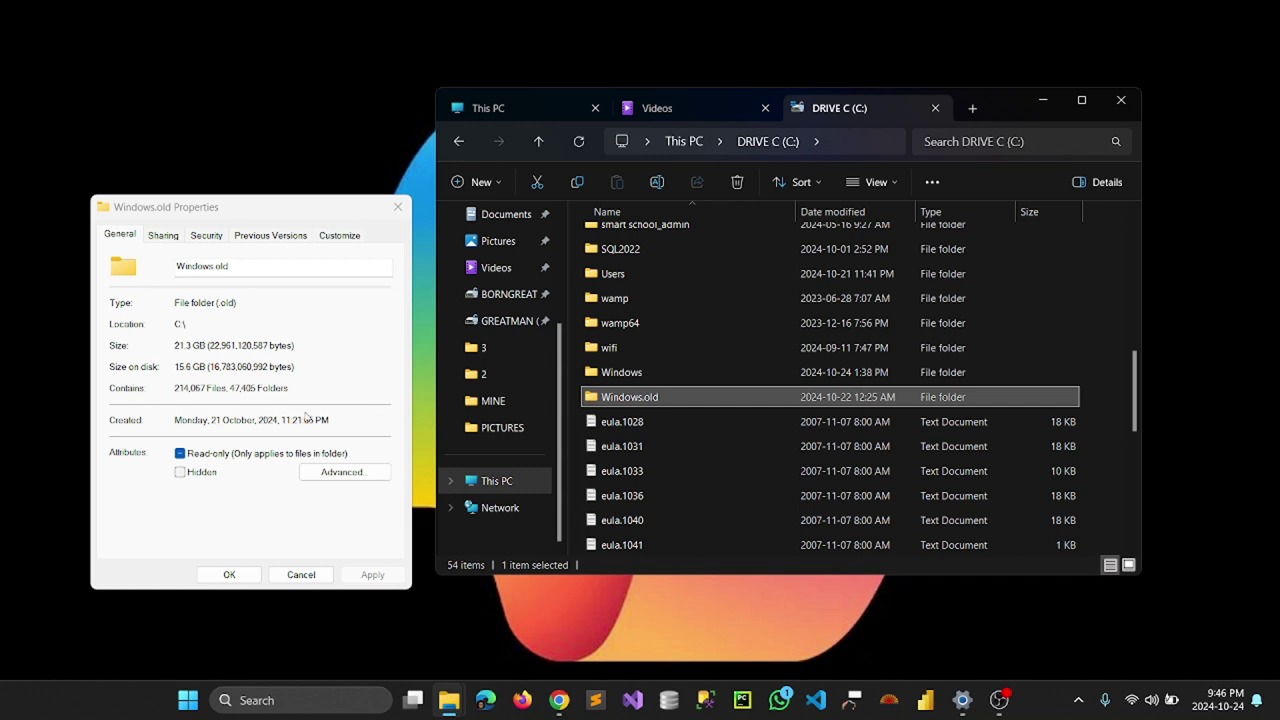
Go to This PC, show the desktop with Win+D, and refresh it
{"action": "left_click", "coordinate": [482, 481]}
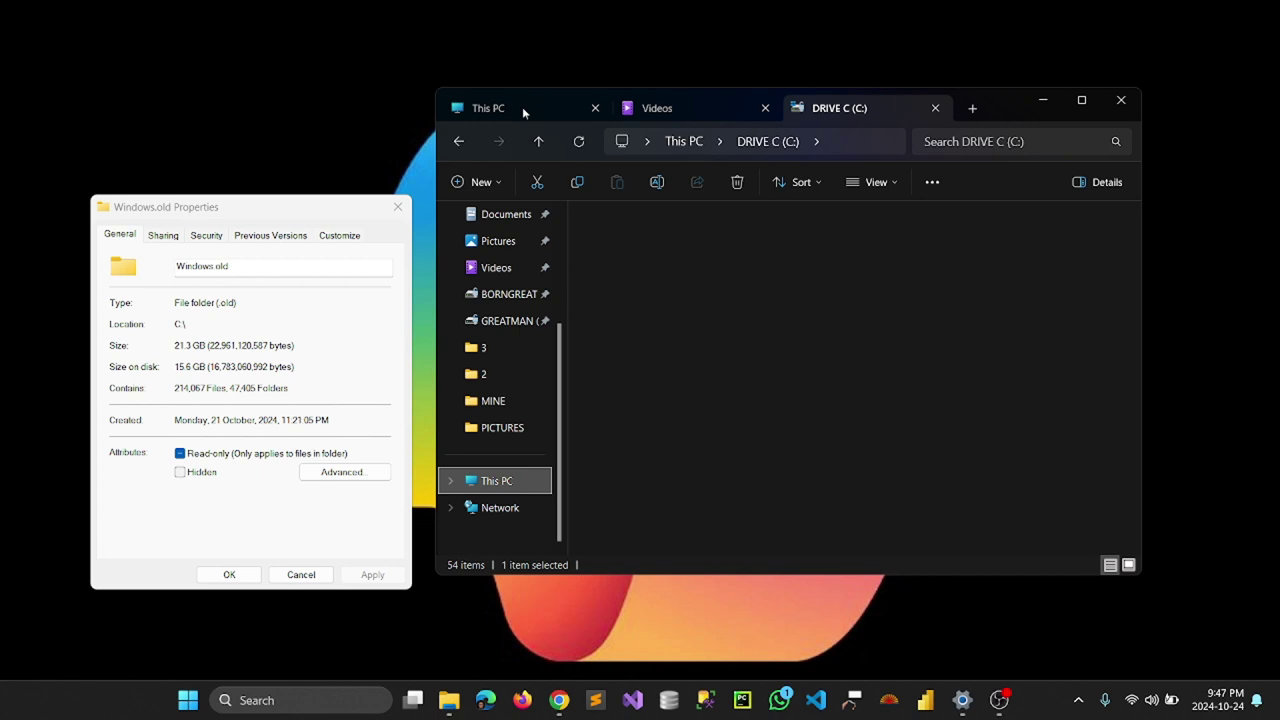
{"action": "key", "text": "super+d"}
{"action": "right_click", "coordinate": [632, 284]}
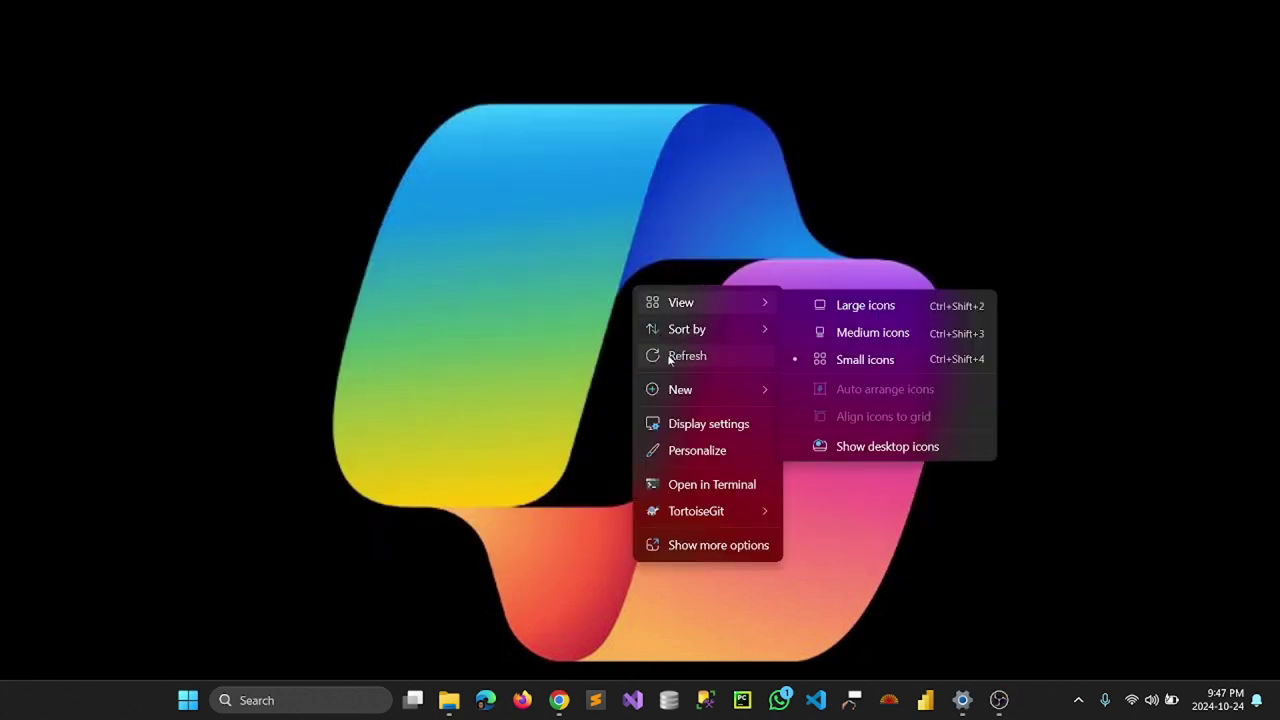
{"action": "left_click", "coordinate": [670, 357]}
{"action": "mouse_move", "coordinate": [449, 700]}
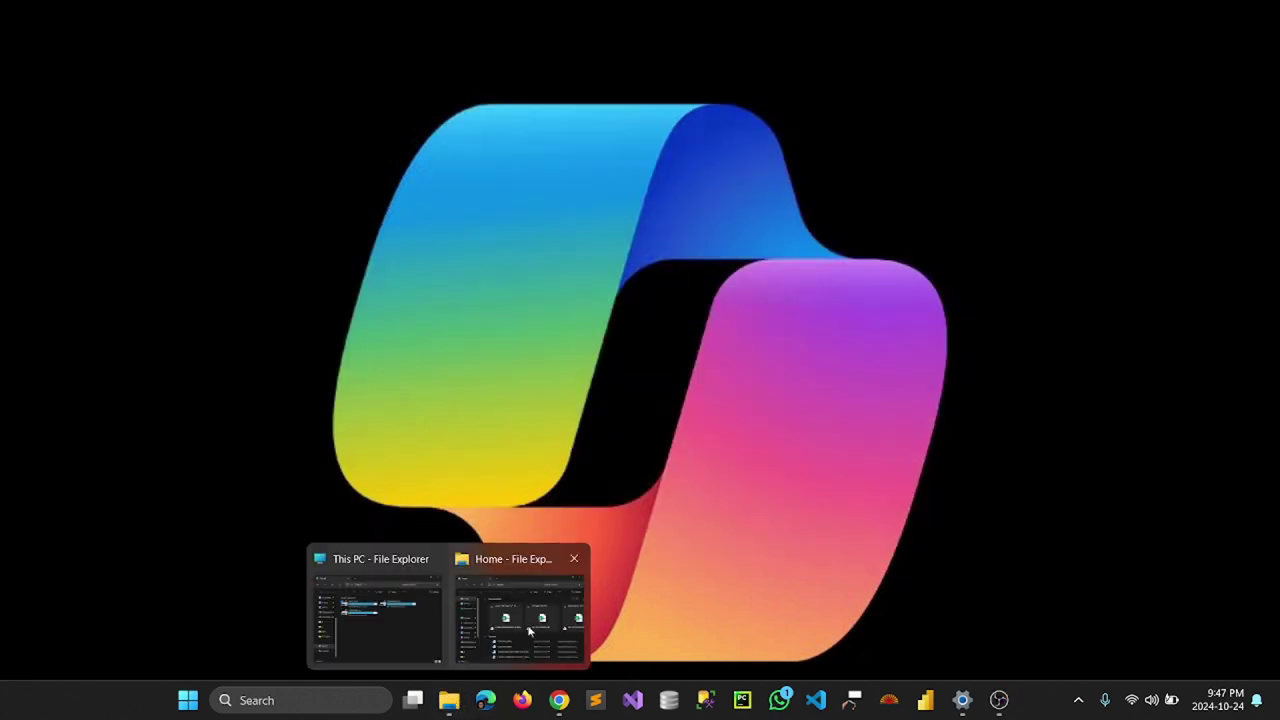
Reopen drive C, scroll to confirm Windows.old is still there, then return to This PC
{"action": "left_click", "coordinate": [405, 628]}
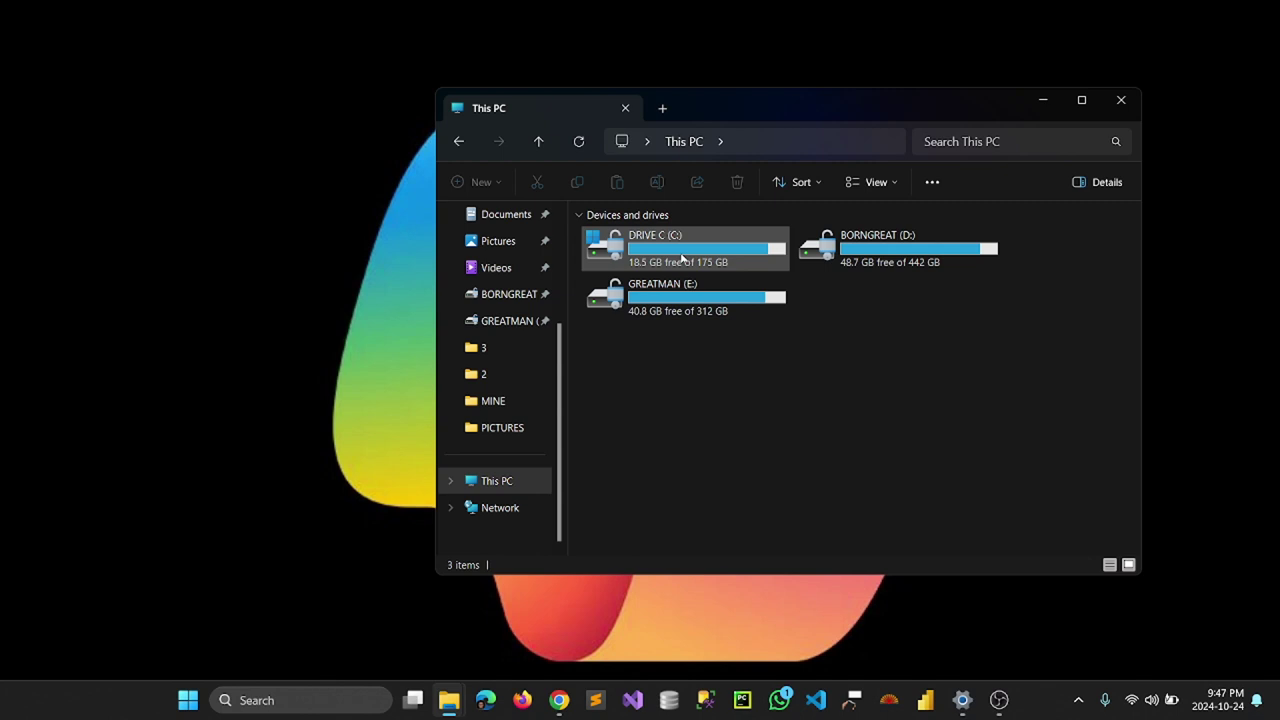
{"action": "double_click", "coordinate": [650, 256]}
{"action": "scroll", "coordinate": [733, 457], "scroll_direction": "down", "scroll_amount": 2}
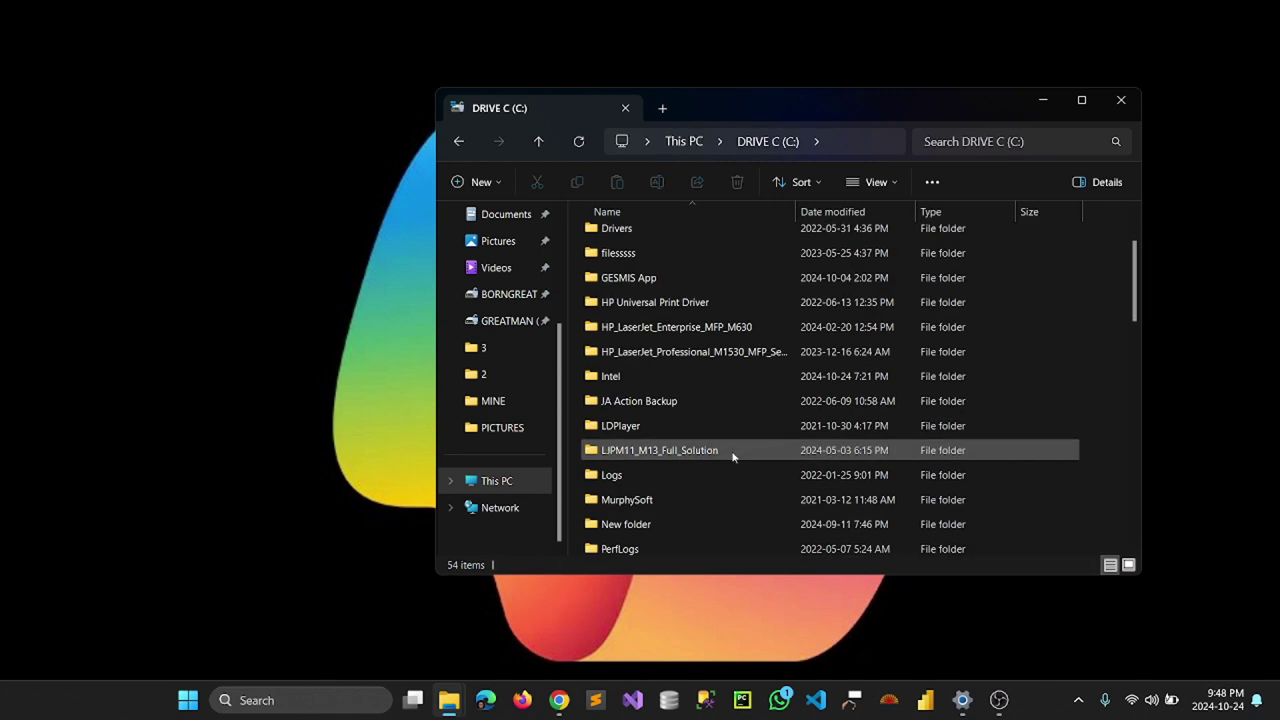
{"action": "scroll", "coordinate": [733, 457], "scroll_direction": "down", "scroll_amount": 3}
{"action": "scroll", "coordinate": [733, 457], "scroll_direction": "down", "scroll_amount": 3}
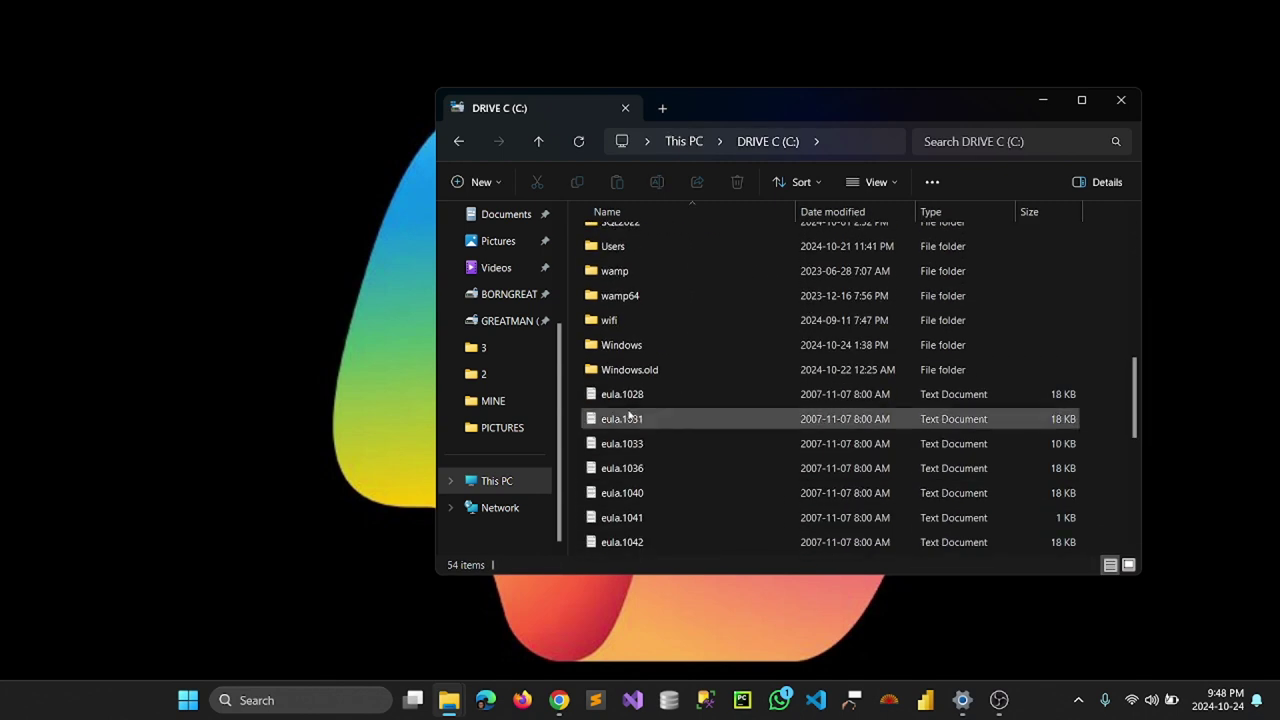
{"action": "left_click", "coordinate": [495, 481]}
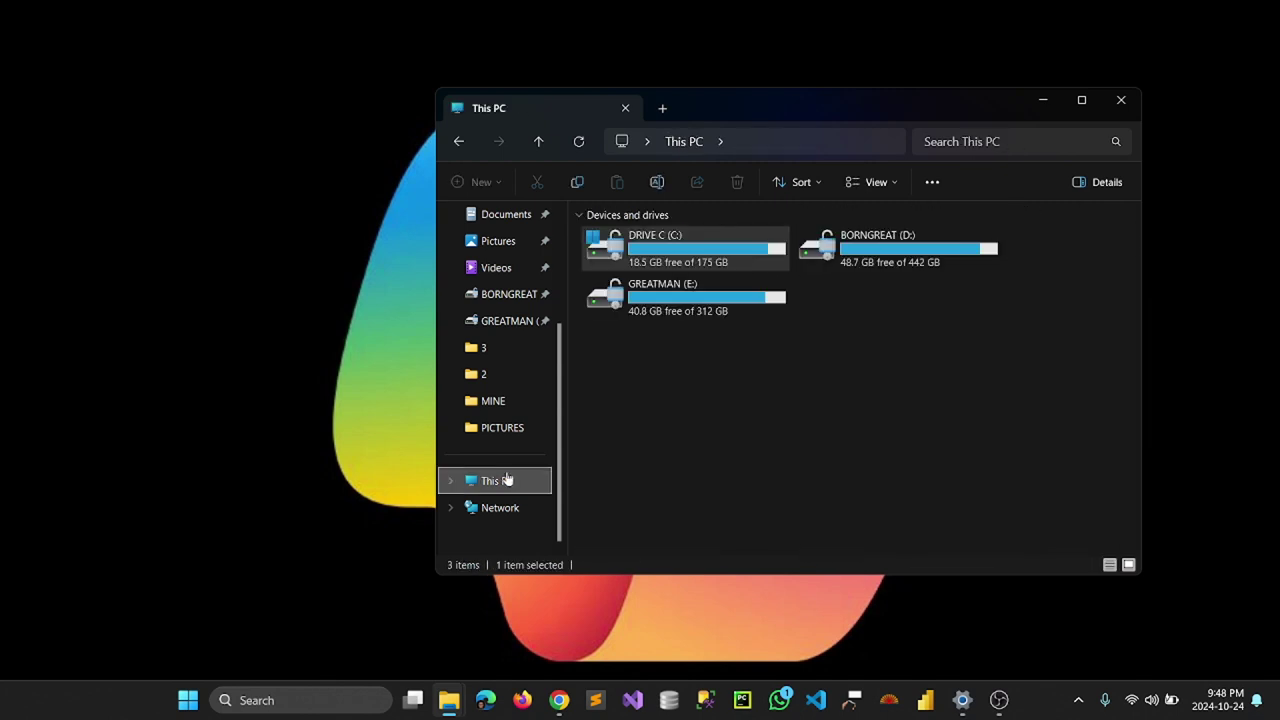
Open drive C's Properties and its Details storage breakdown, arranging the two windows side by side
{"action": "right_click", "coordinate": [698, 256]}
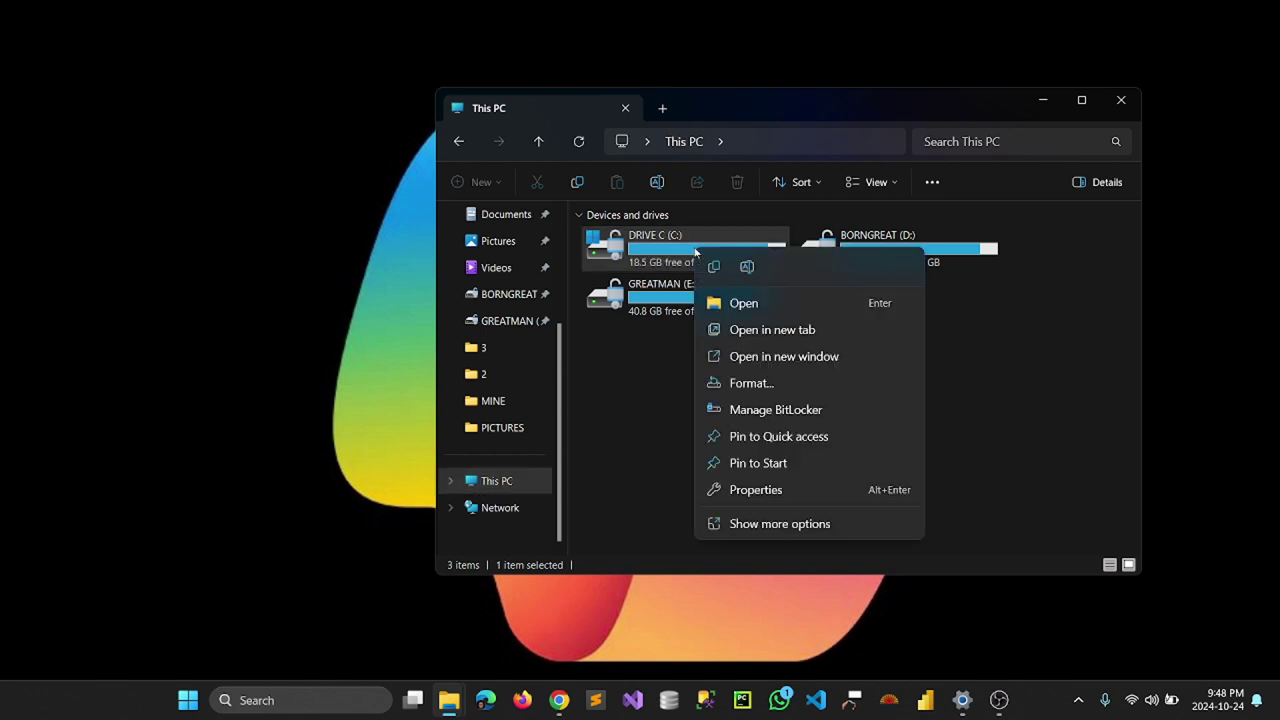
{"action": "left_click", "coordinate": [805, 489]}
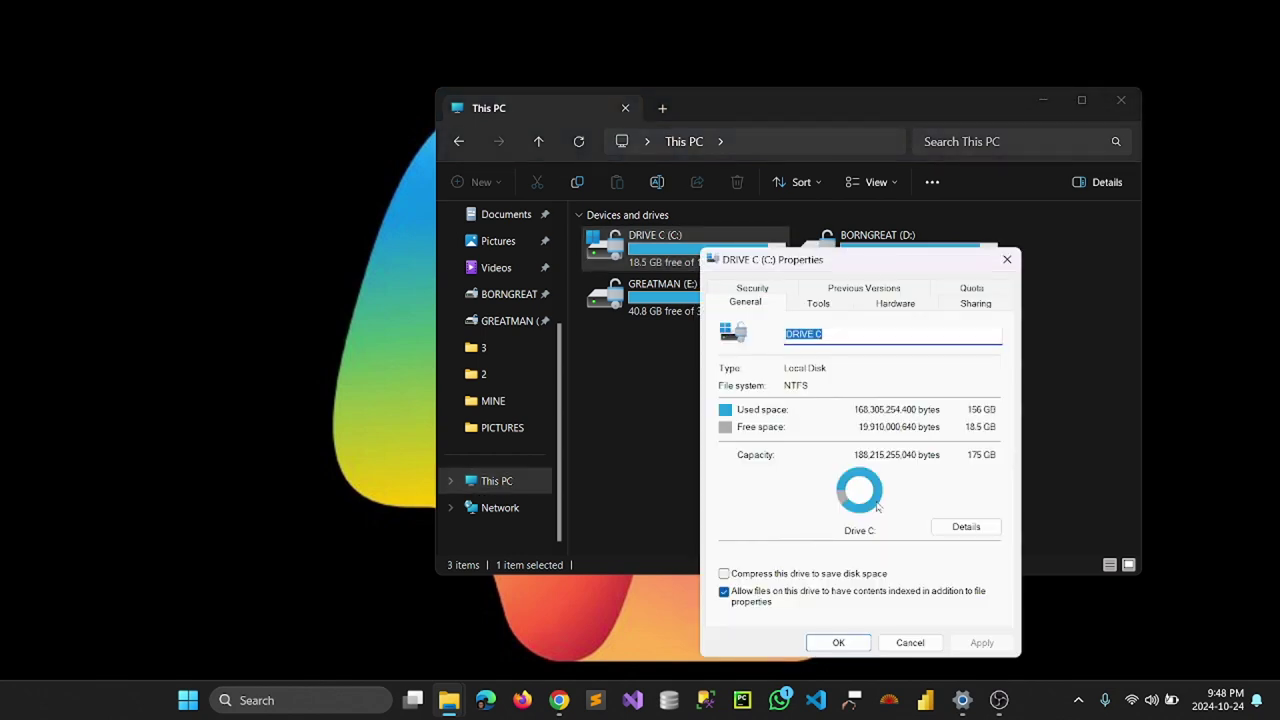
{"action": "left_click", "coordinate": [966, 528]}
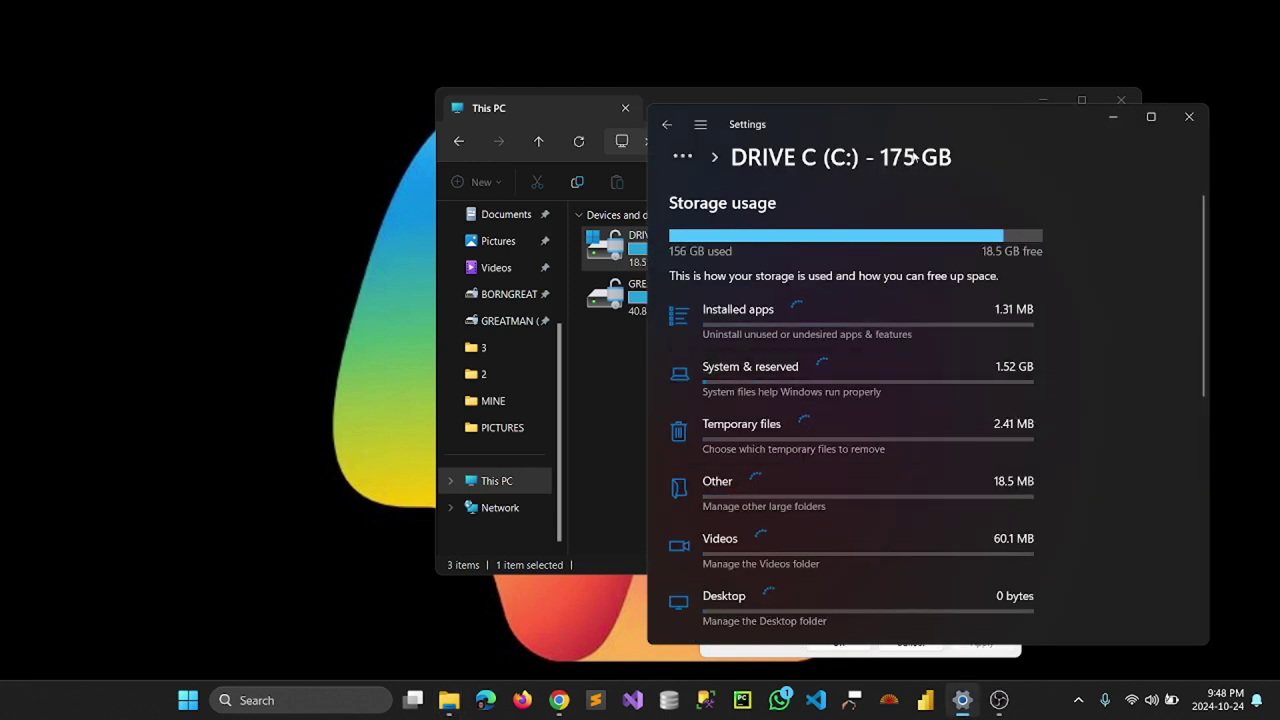
{"action": "left_click_drag", "start_coordinate": [912, 130], "coordinate": [487, 113]}
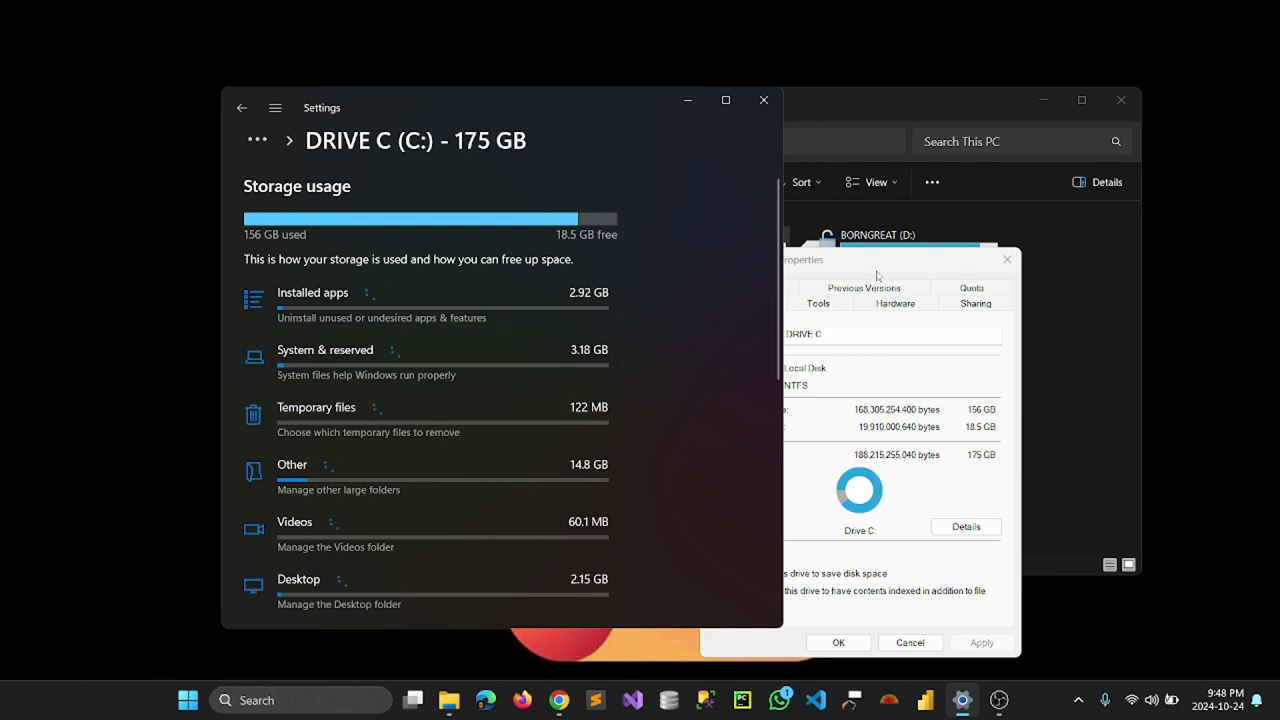
{"action": "left_click_drag", "start_coordinate": [874, 260], "coordinate": [1030, 245]}
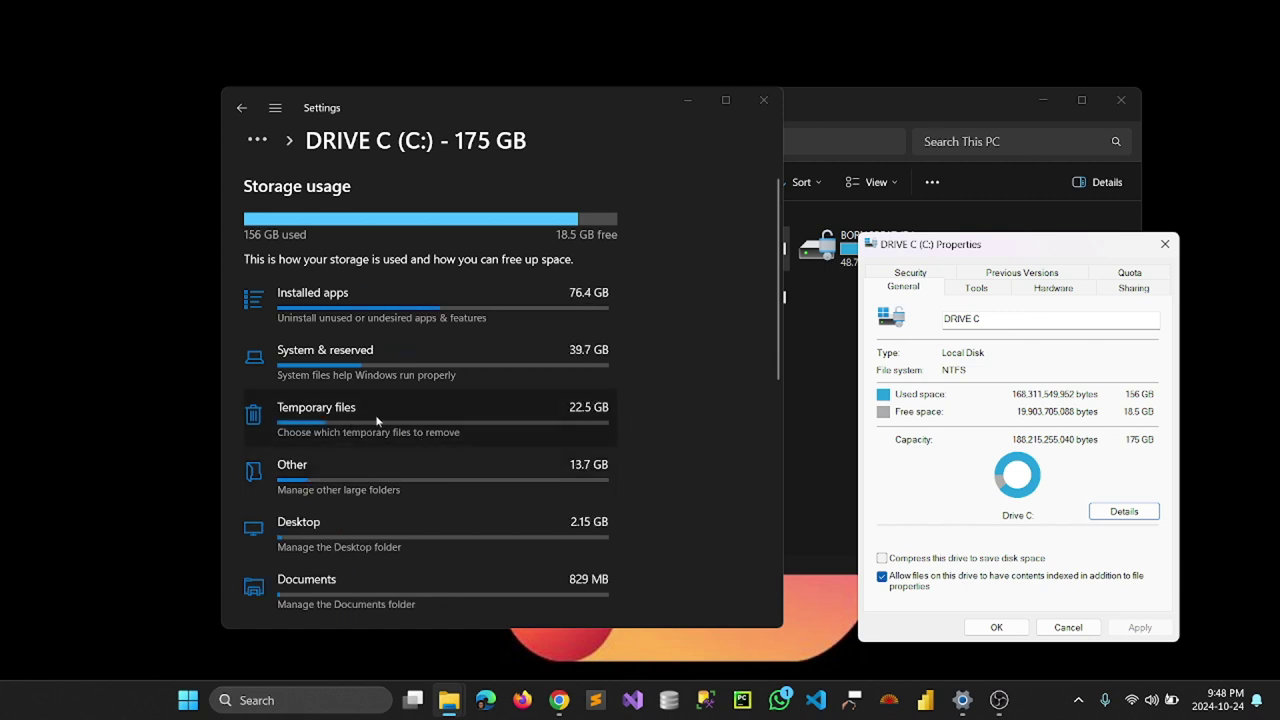
Open drive C's Temporary files list in Settings, briefly maximizing and restoring the window
{"action": "left_click", "coordinate": [530, 423]}
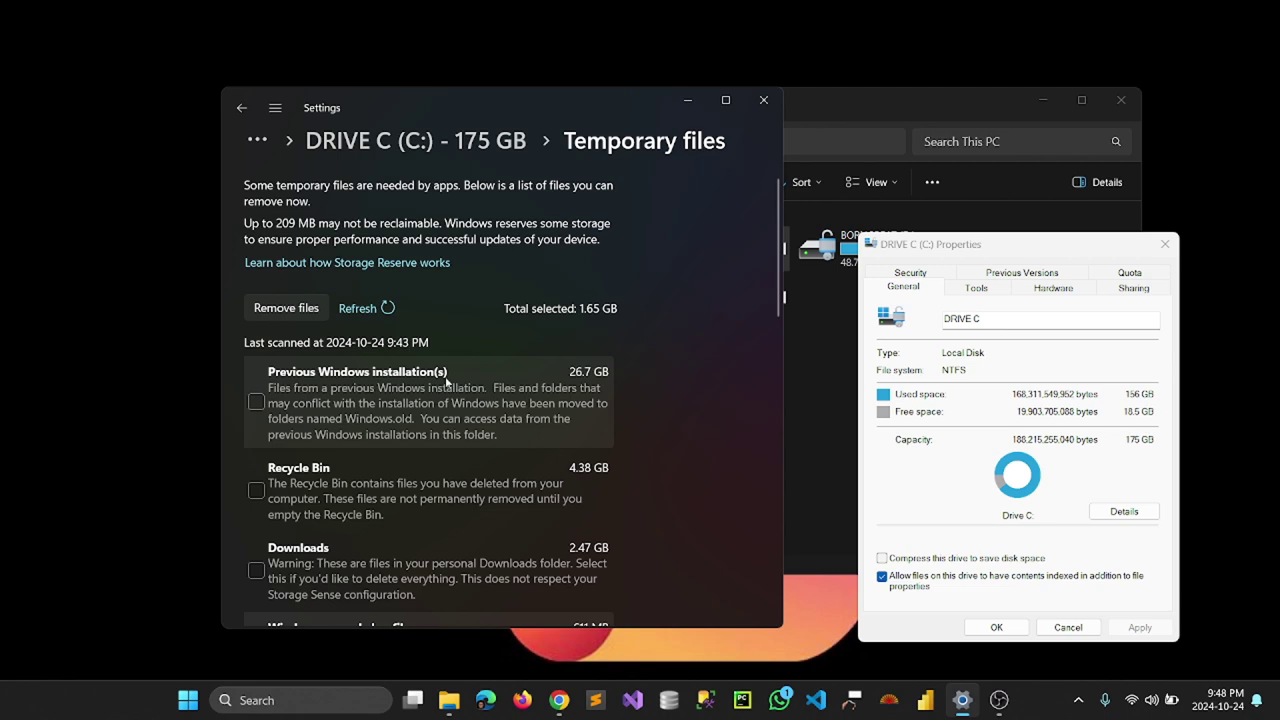
{"action": "scroll", "coordinate": [447, 383], "scroll_direction": "down", "scroll_amount": 2}
{"action": "left_click", "coordinate": [726, 100]}
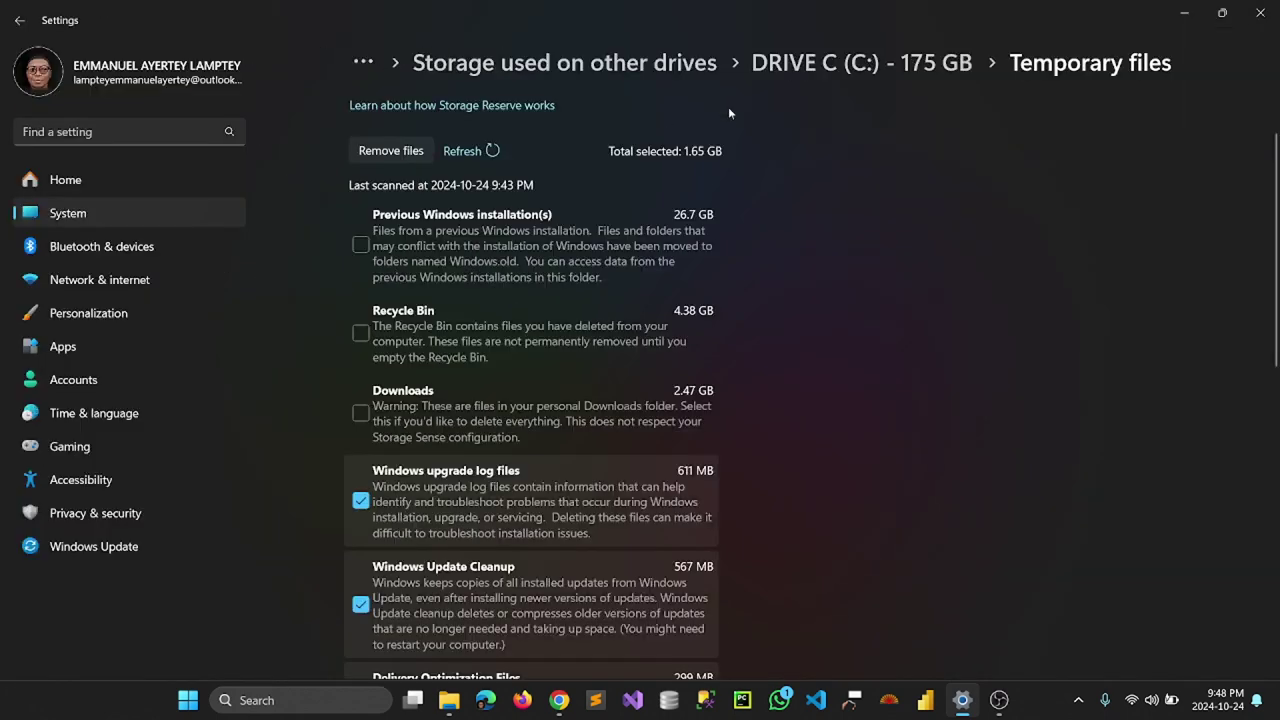
{"action": "scroll", "coordinate": [417, 218], "scroll_direction": "up", "scroll_amount": 2}
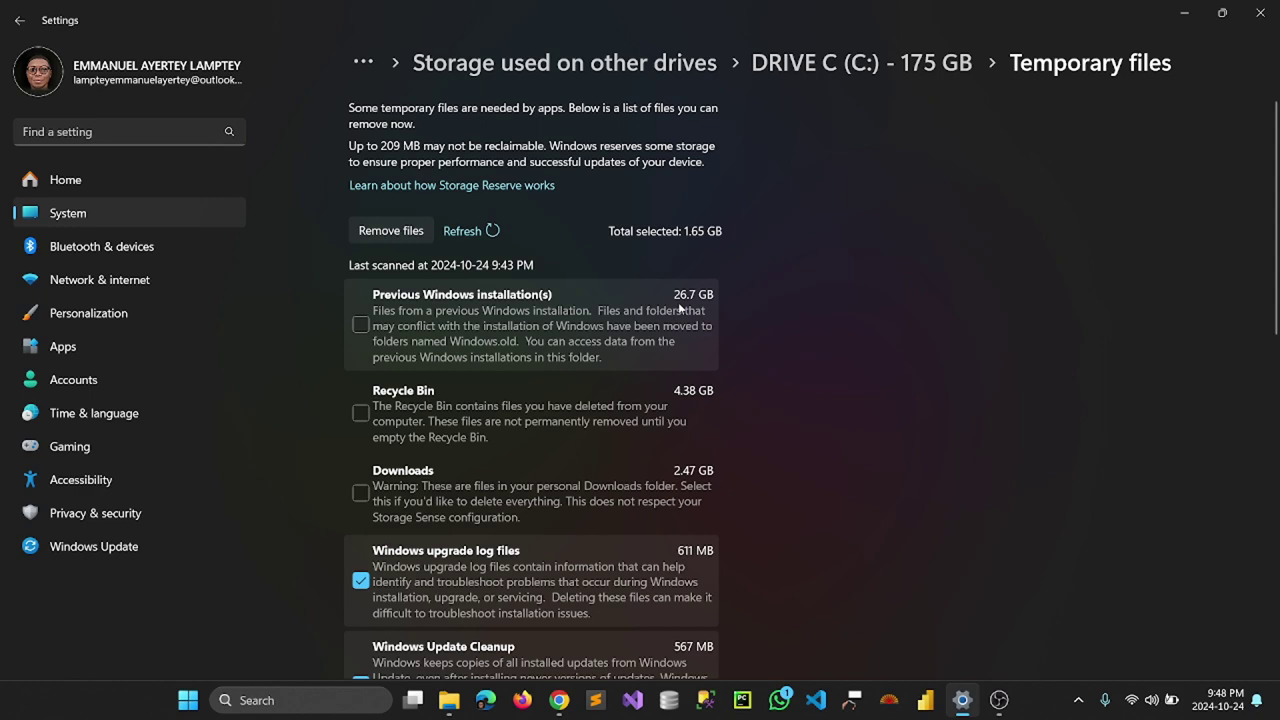
{"action": "double_click", "coordinate": [671, 14]}
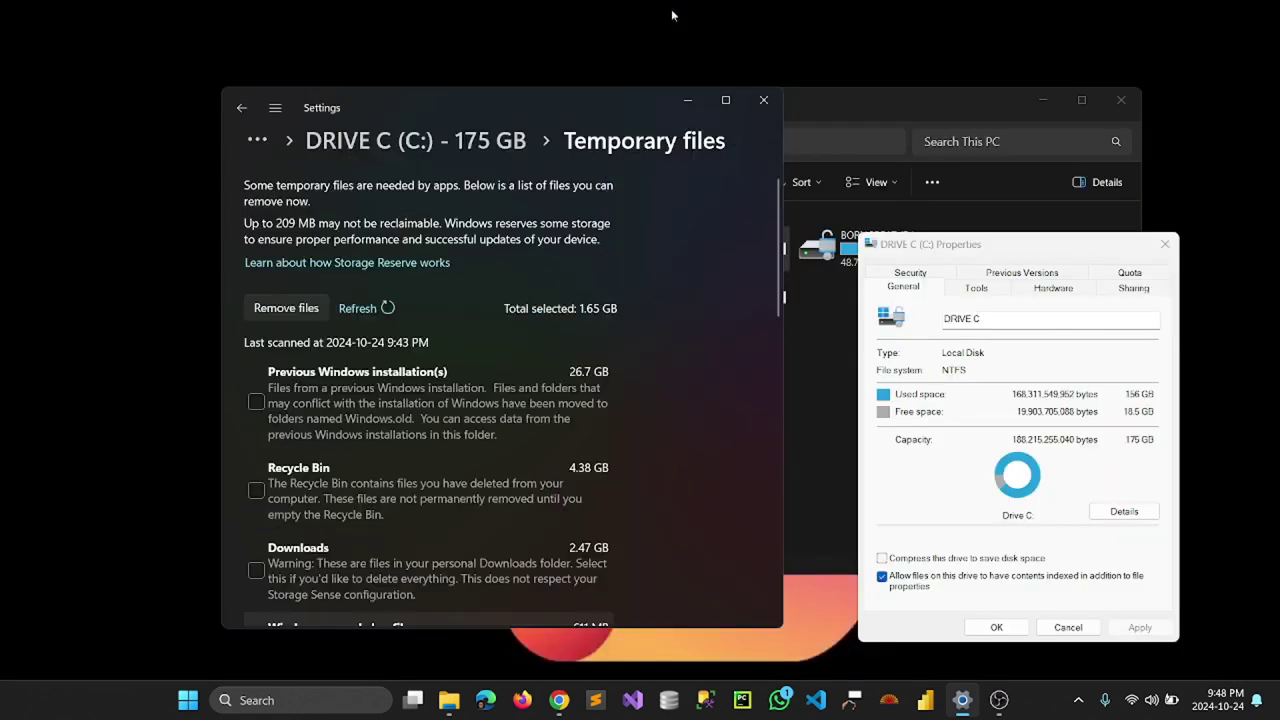
Check Previous Windows installation(s) and Recycle Bin for 32.7 GB, then close drive C's Properties
{"action": "left_click", "coordinate": [256, 403]}
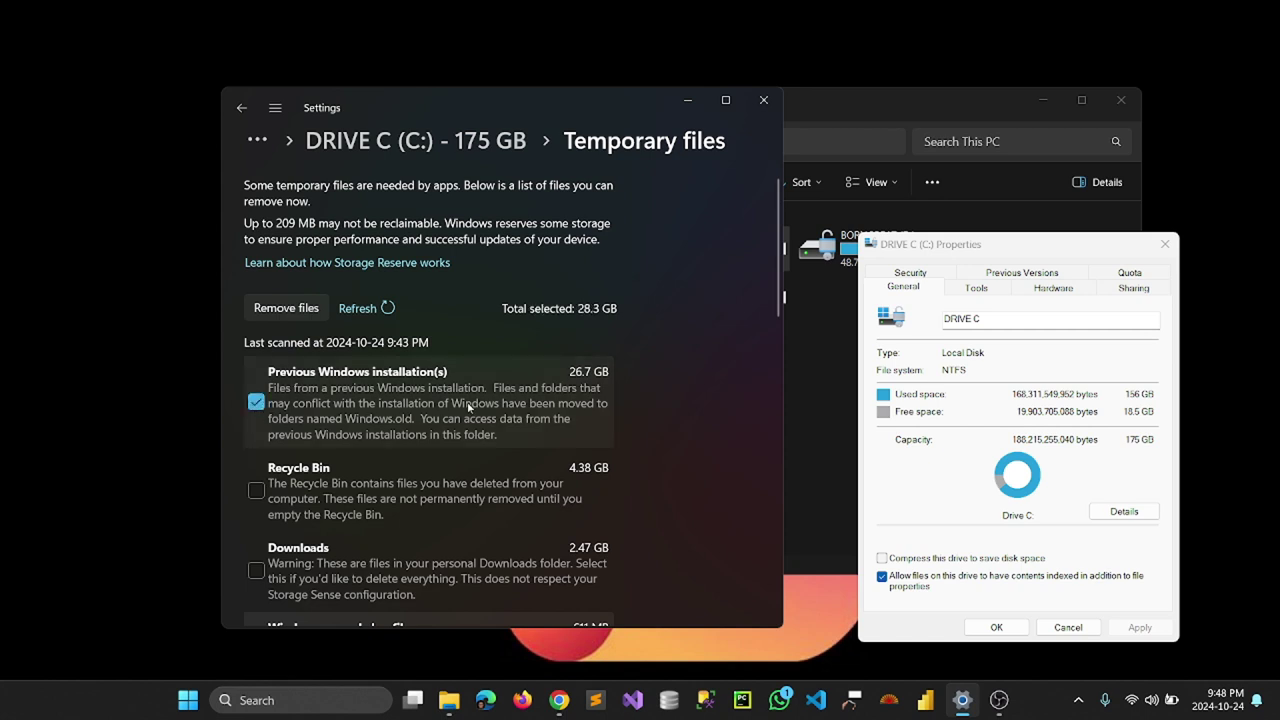
{"action": "scroll", "coordinate": [467, 408], "scroll_direction": "down", "scroll_amount": 1}
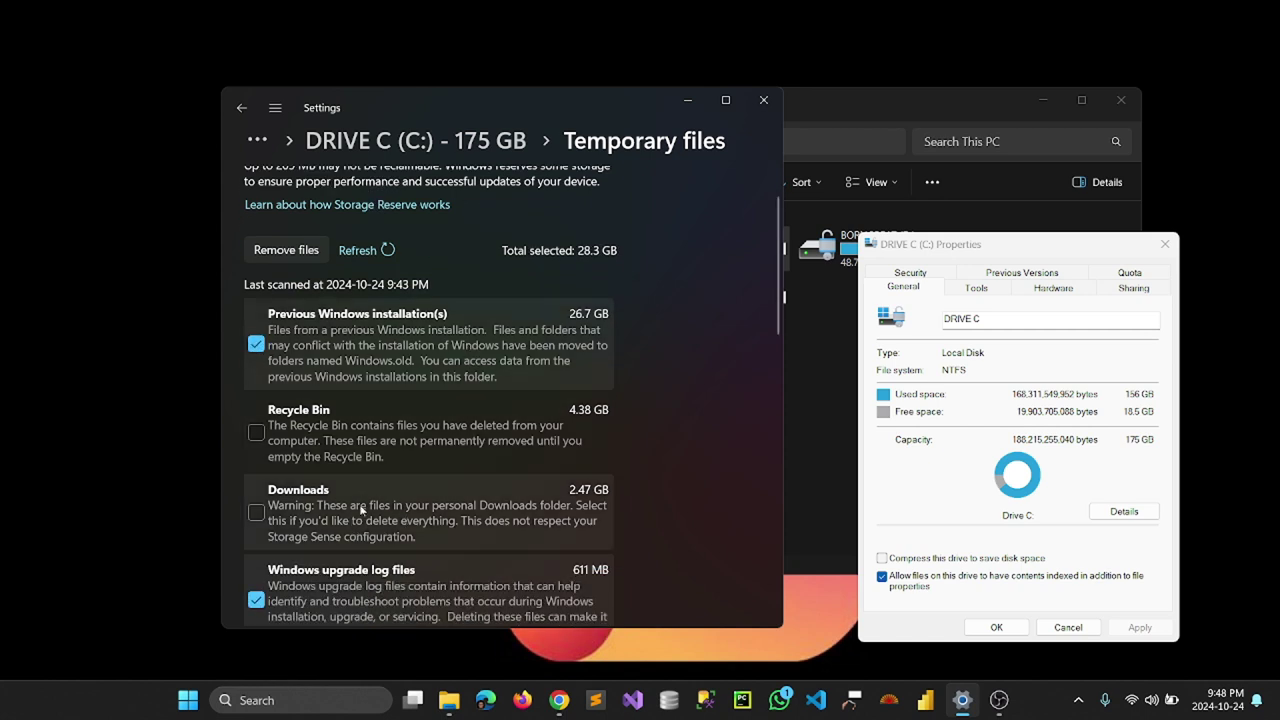
{"action": "left_click", "coordinate": [256, 432]}
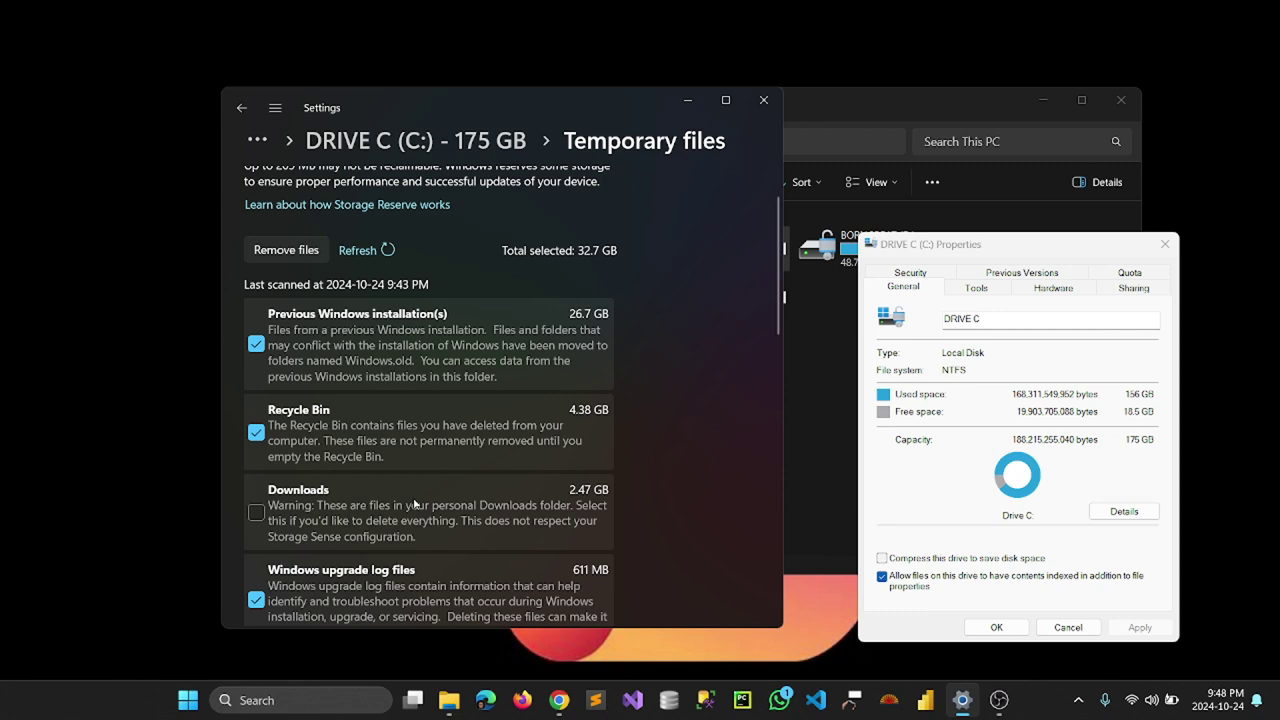
{"action": "scroll", "coordinate": [597, 487], "scroll_direction": "down", "scroll_amount": 2}
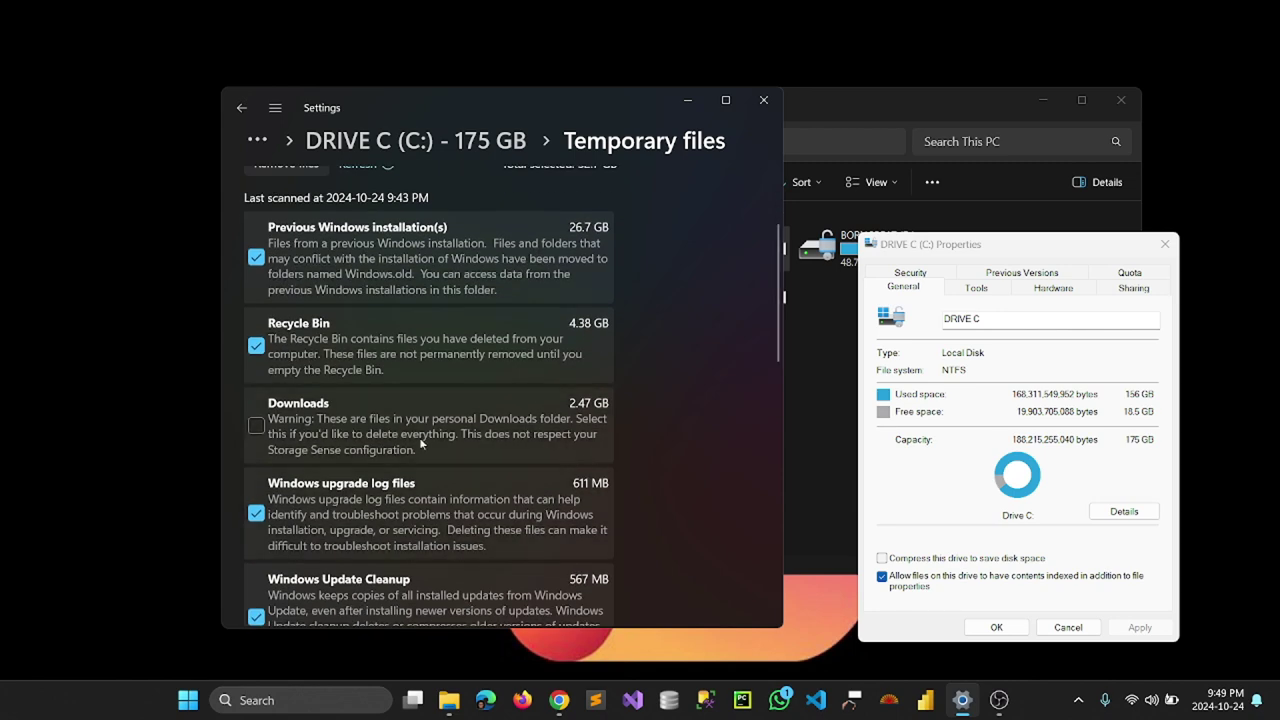
{"action": "scroll", "coordinate": [496, 418], "scroll_direction": "down", "scroll_amount": 1}
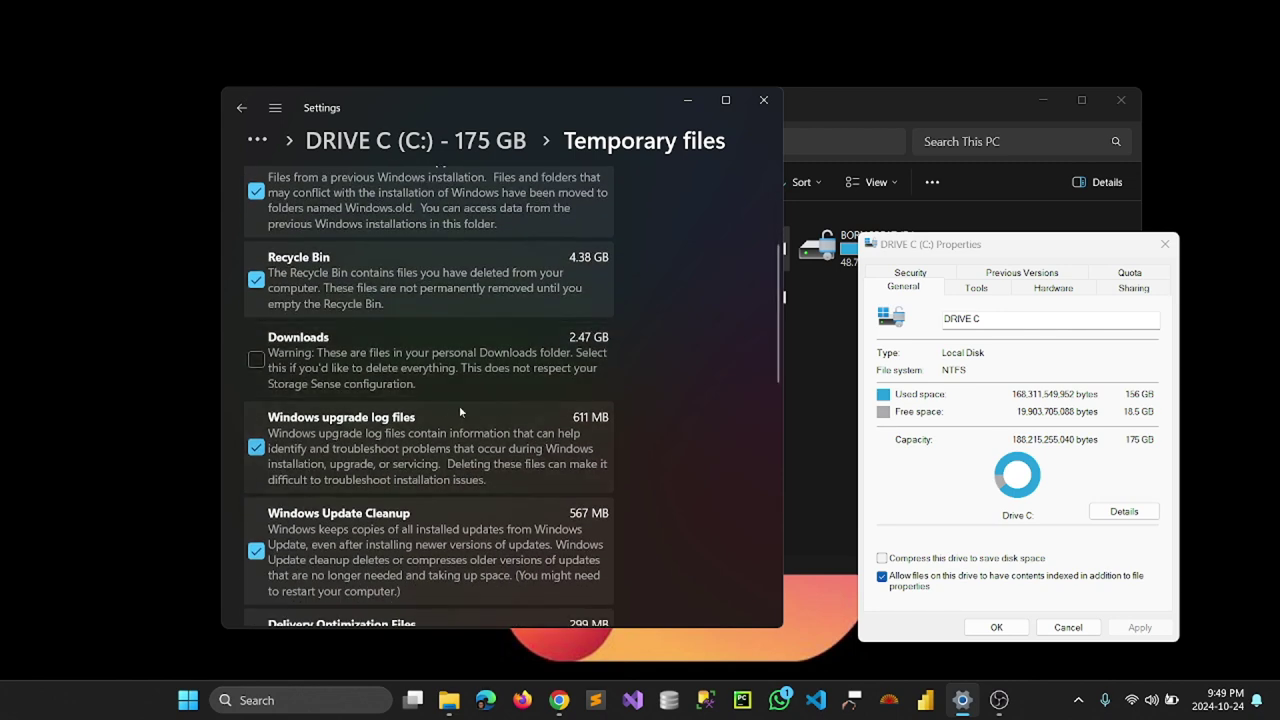
{"action": "scroll", "coordinate": [340, 336], "scroll_direction": "up", "scroll_amount": 1}
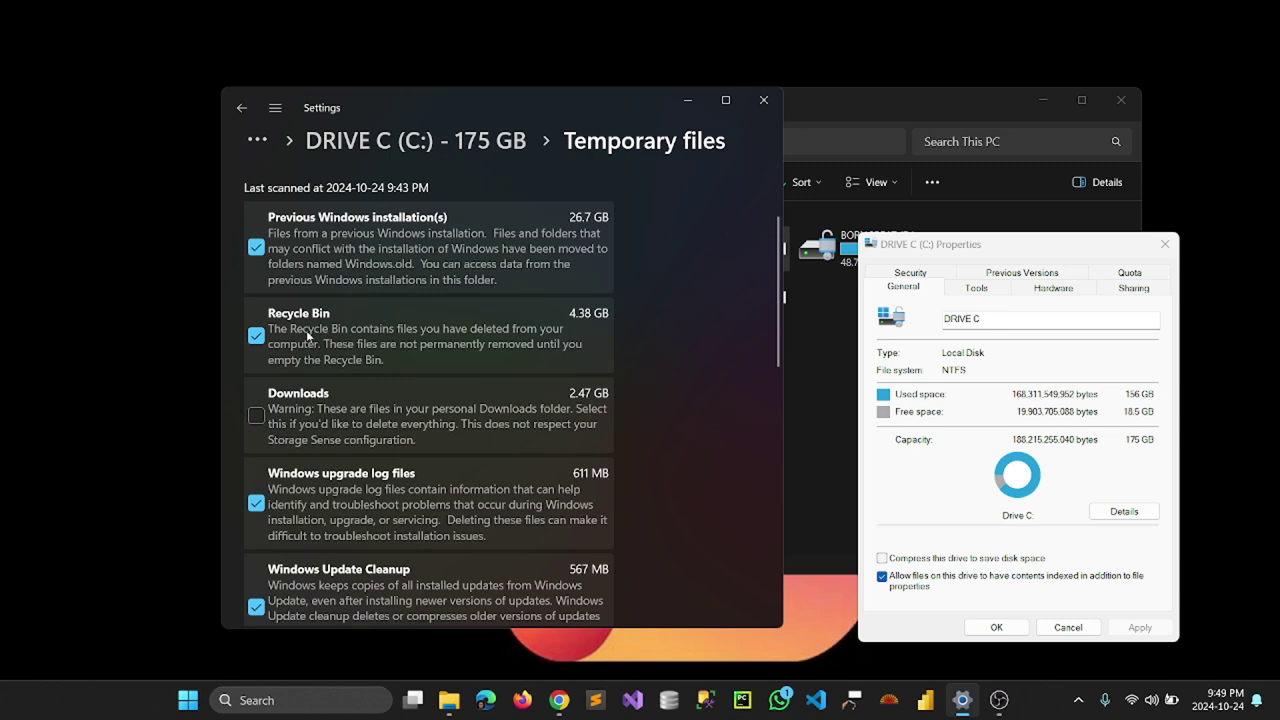
{"action": "scroll", "coordinate": [476, 309], "scroll_direction": "down", "scroll_amount": 3}
{"action": "scroll", "coordinate": [476, 313], "scroll_direction": "down", "scroll_amount": 2}
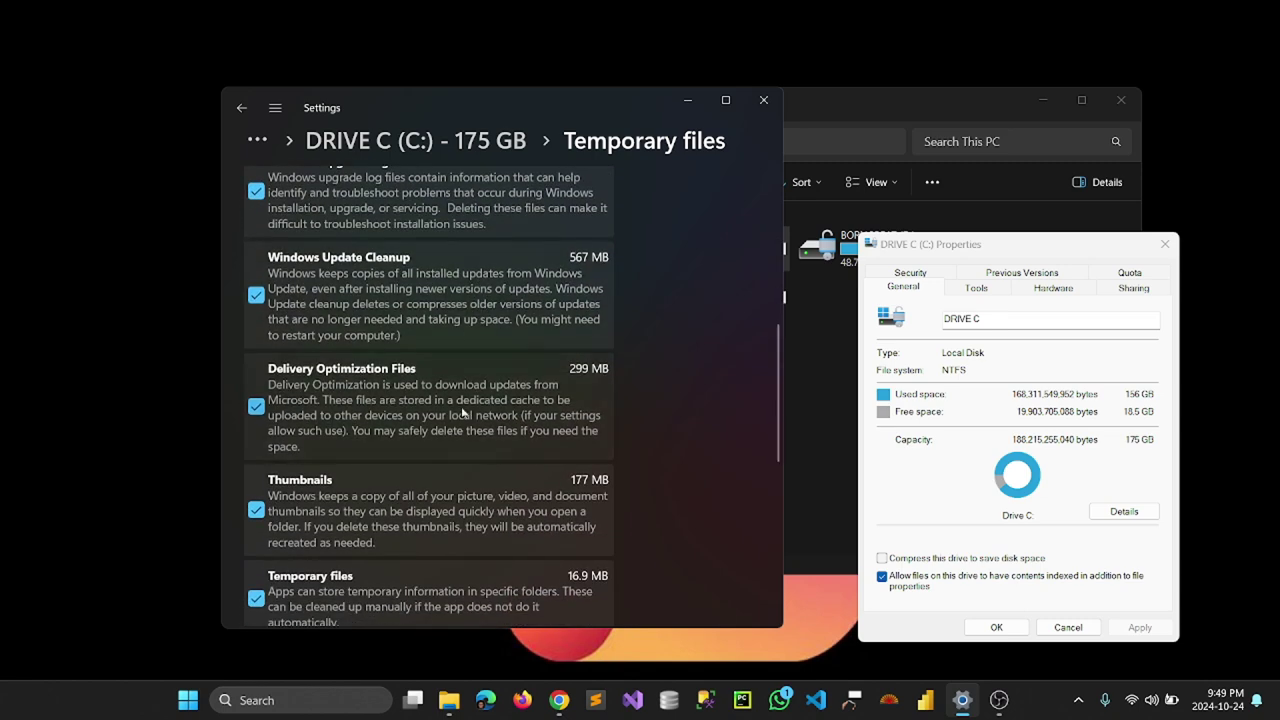
{"action": "scroll", "coordinate": [461, 410], "scroll_direction": "down", "scroll_amount": 5}
{"action": "scroll", "coordinate": [461, 406], "scroll_direction": "down", "scroll_amount": 1}
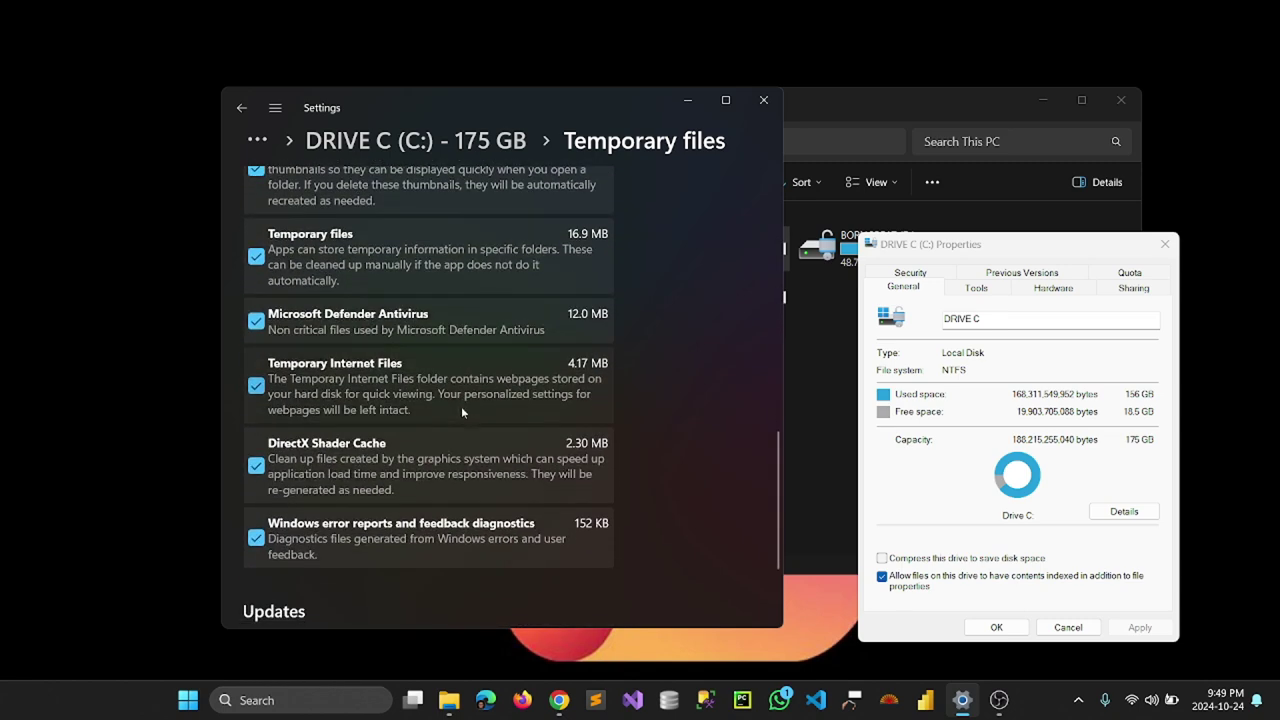
{"action": "scroll", "coordinate": [461, 406], "scroll_direction": "down", "scroll_amount": 2}
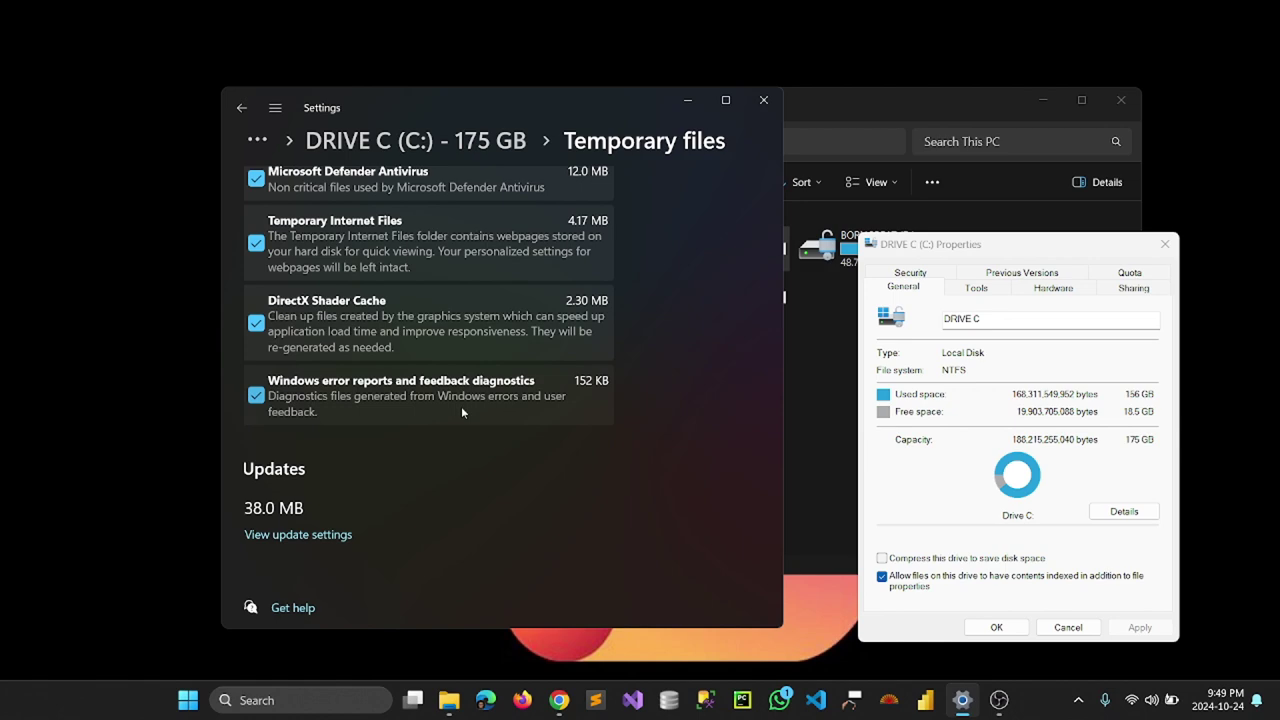
{"action": "scroll", "coordinate": [461, 406], "scroll_direction": "up", "scroll_amount": 2}
{"action": "scroll", "coordinate": [461, 406], "scroll_direction": "up", "scroll_amount": 3}
{"action": "scroll", "coordinate": [461, 406], "scroll_direction": "up", "scroll_amount": 3}
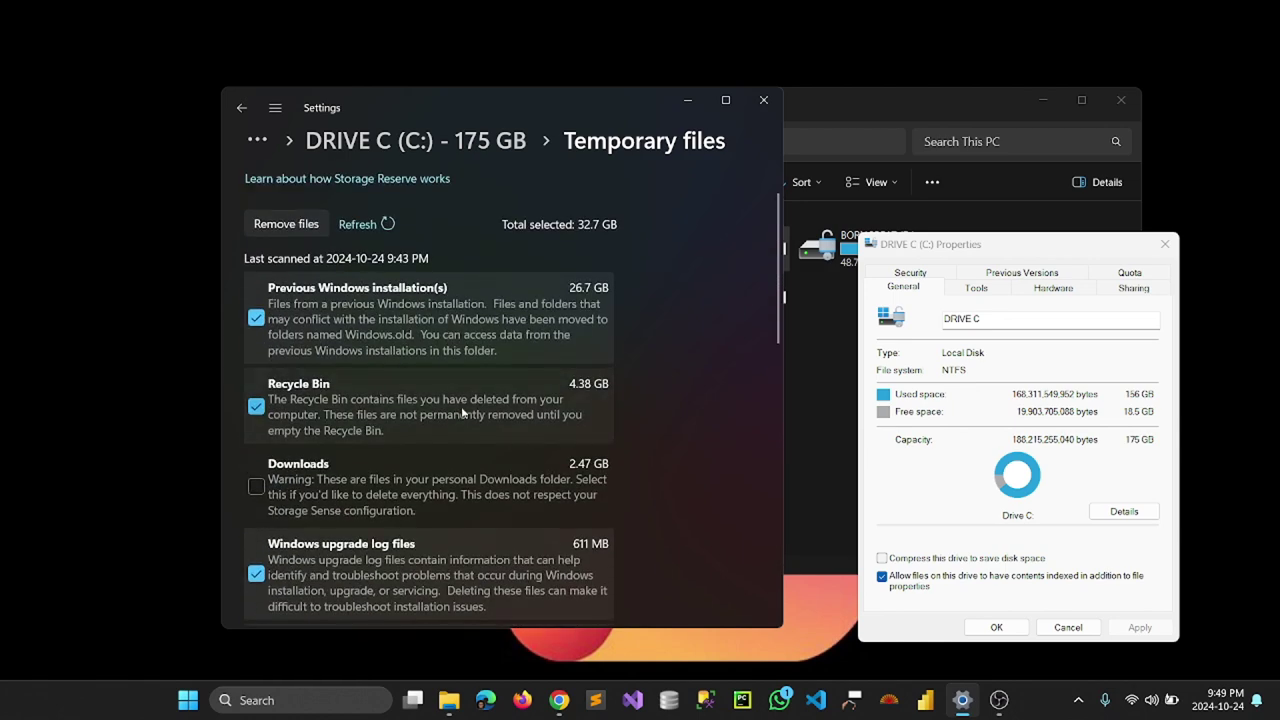
{"action": "scroll", "coordinate": [426, 486], "scroll_direction": "up", "scroll_amount": 1}
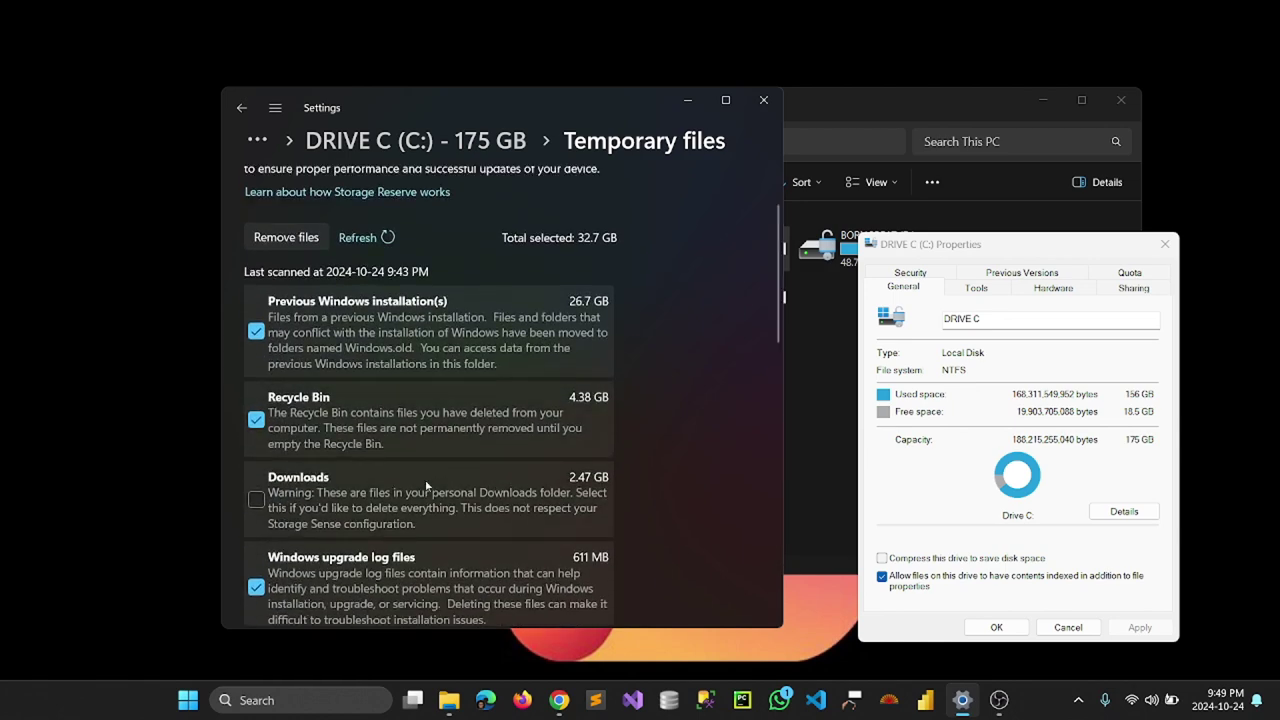
{"action": "scroll", "coordinate": [426, 486], "scroll_direction": "up", "scroll_amount": 3}
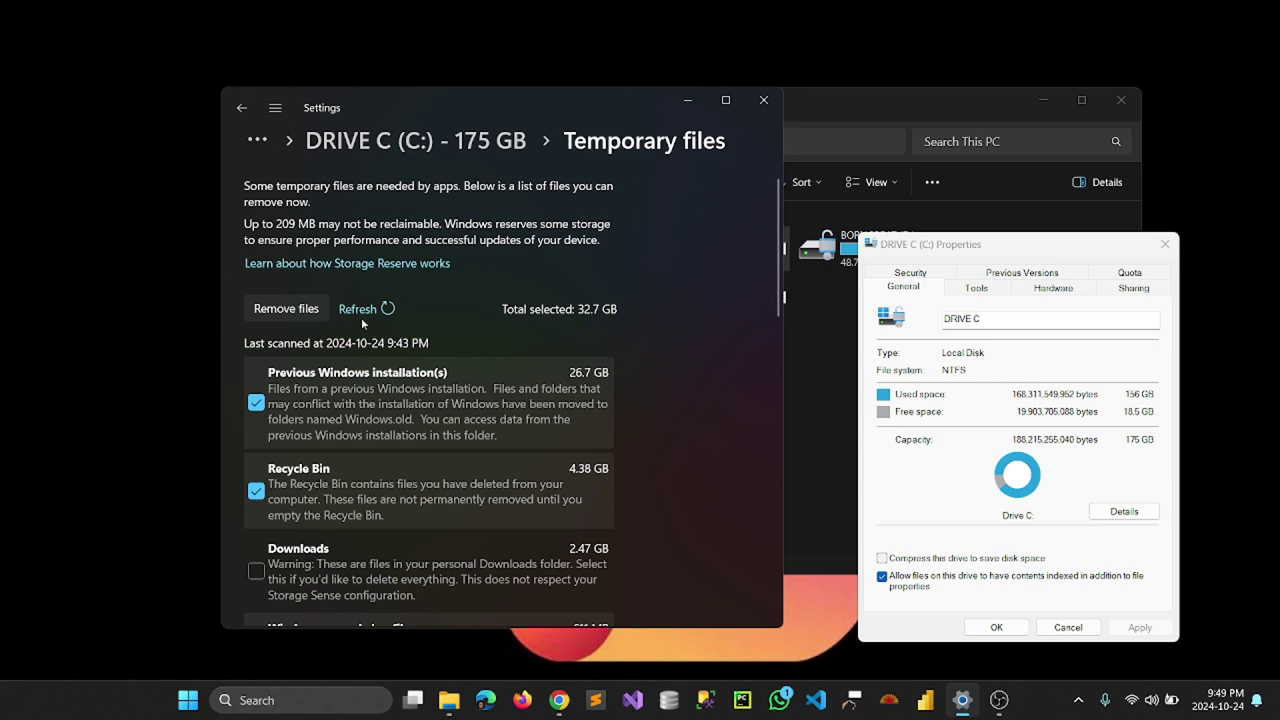
{"action": "left_click", "coordinate": [1000, 627]}
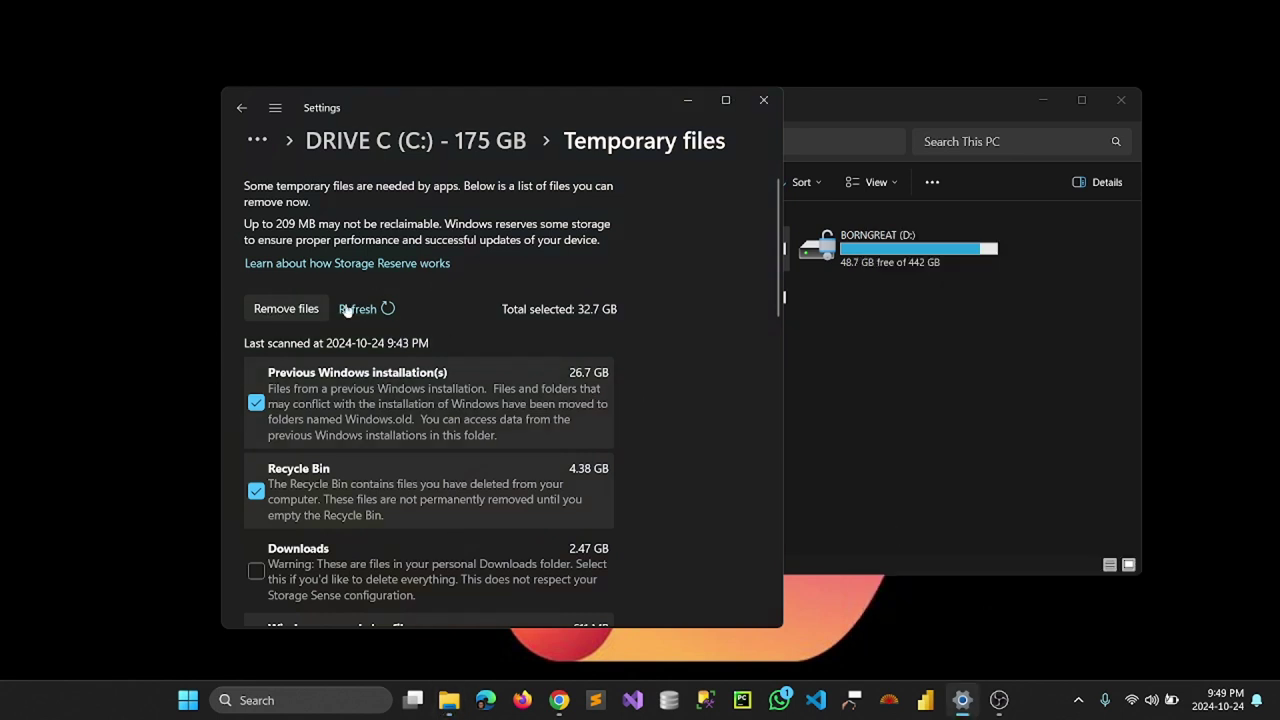
Request removal of the checked temporary files, refreshing the desktop twice while the warning appears
{"action": "left_click", "coordinate": [280, 312]}
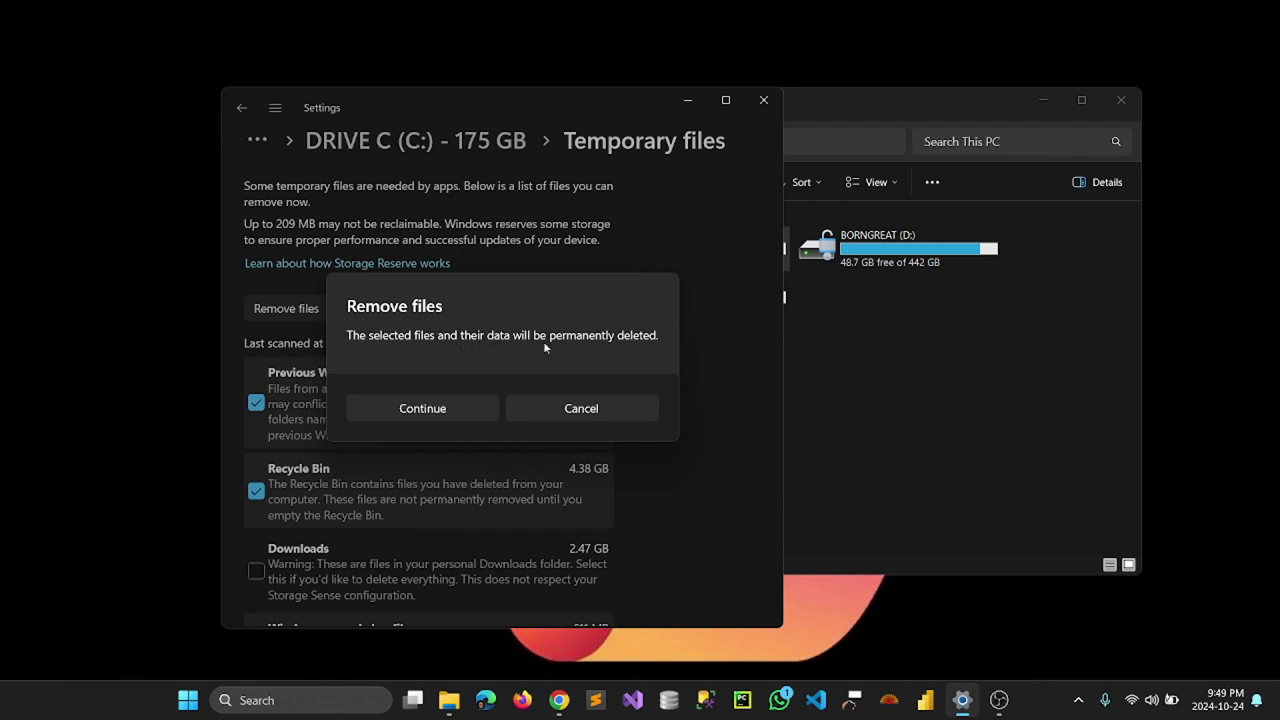
{"action": "right_click", "coordinate": [96, 298]}
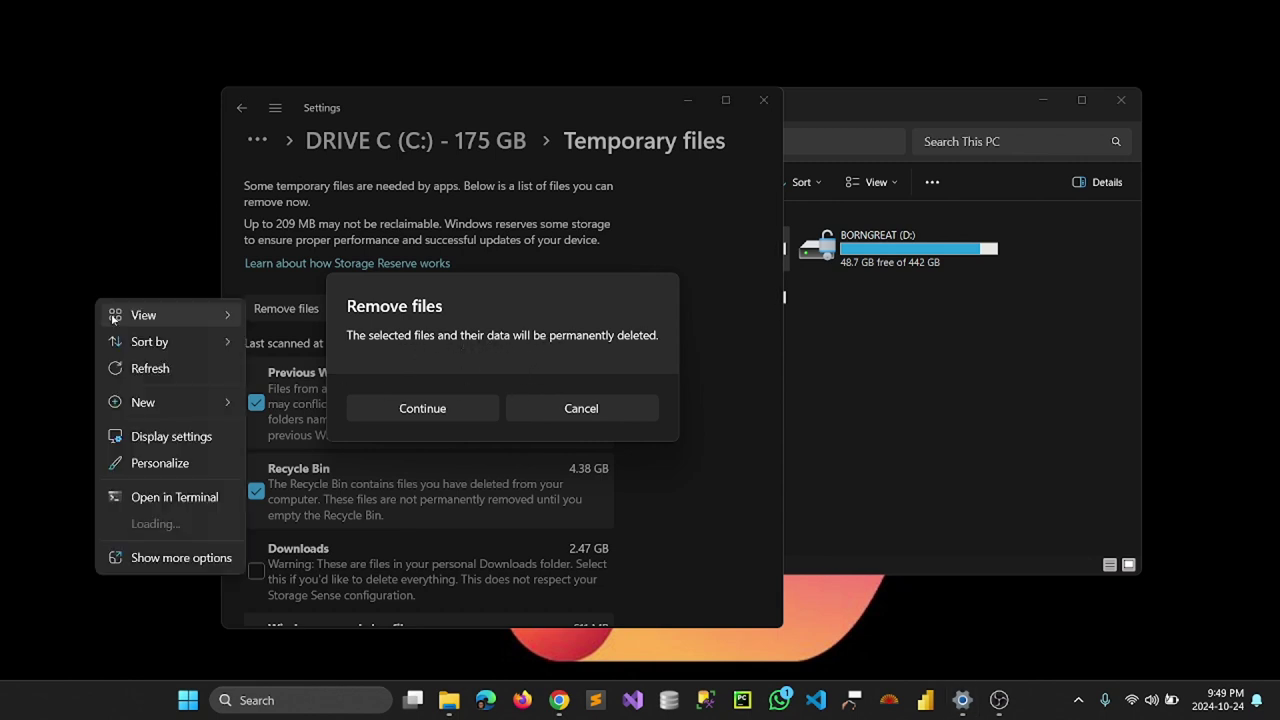
{"action": "left_click", "coordinate": [145, 368]}
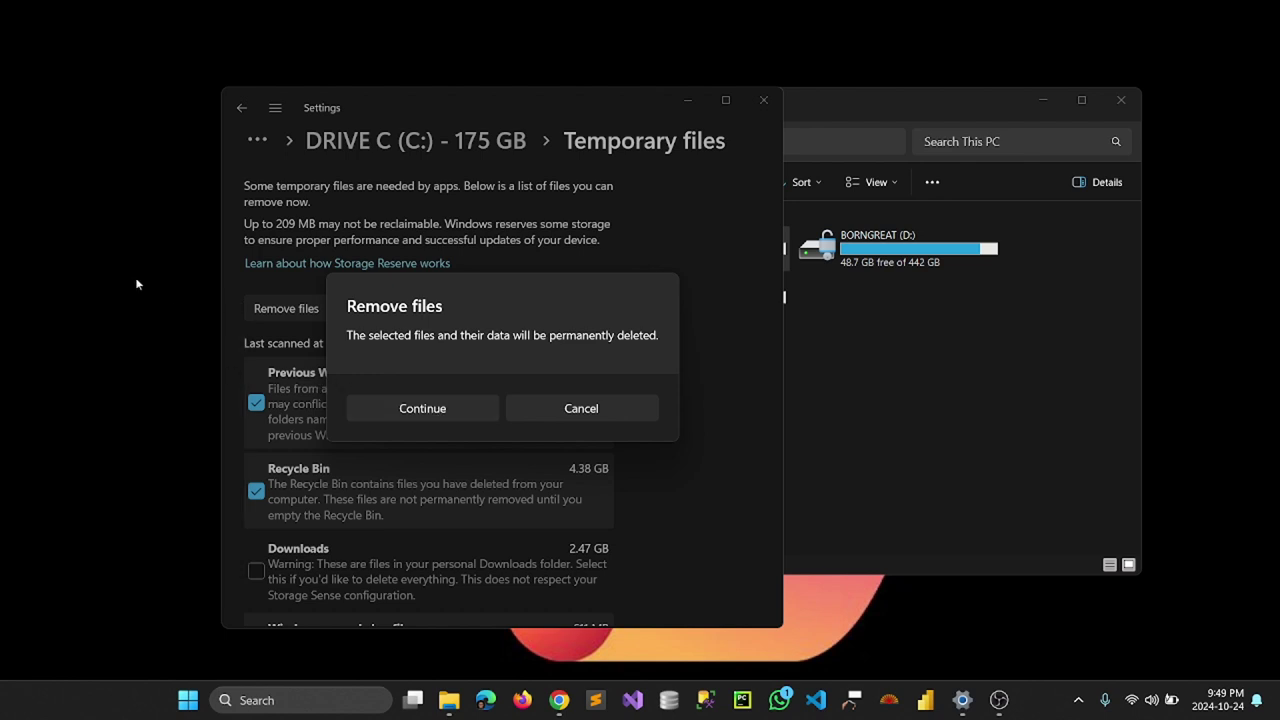
{"action": "right_click", "coordinate": [137, 283]}
{"action": "left_click", "coordinate": [186, 346]}
Reload the drive list, open drive C to look for Windows.old, and shift the window right
{"action": "left_click", "coordinate": [933, 356]}
{"action": "key", "text": "F5"}
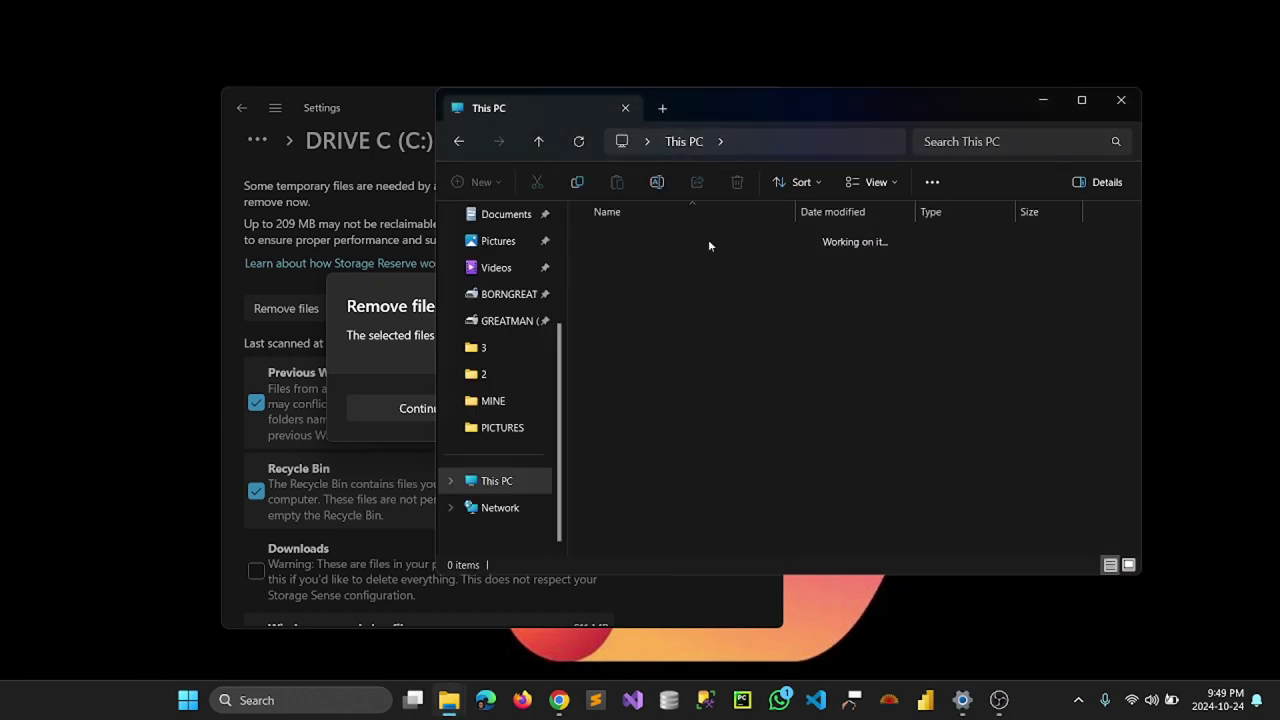
{"action": "double_click", "coordinate": [708, 245]}
{"action": "scroll", "coordinate": [692, 482], "scroll_direction": "down", "scroll_amount": 3}
{"action": "scroll", "coordinate": [692, 482], "scroll_direction": "down", "scroll_amount": 2}
{"action": "scroll", "coordinate": [692, 482], "scroll_direction": "down", "scroll_amount": 3}
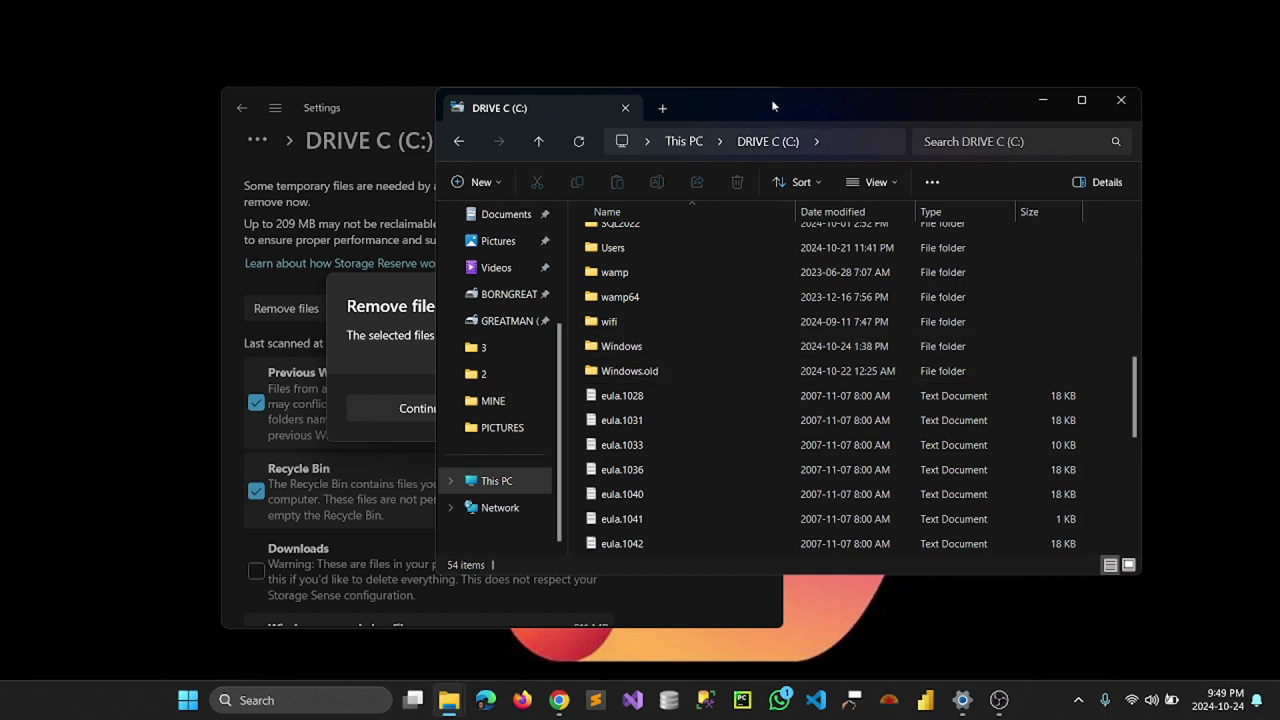
{"action": "left_click_drag", "start_coordinate": [771, 99], "coordinate": [821, 101]}
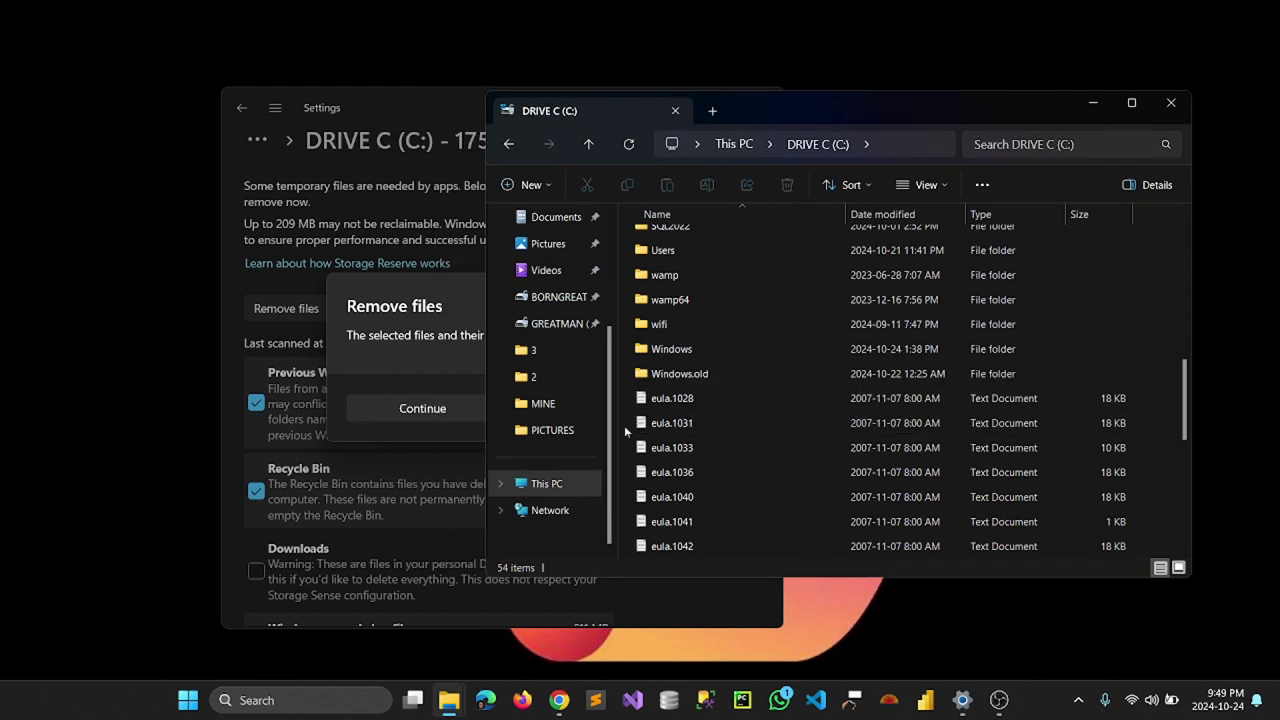
In a new tab, open drive C's Properties from This PC, showing 18.4 GB free
{"action": "left_click", "coordinate": [712, 110]}
{"action": "scroll", "coordinate": [560, 460], "scroll_direction": "down", "scroll_amount": 3}
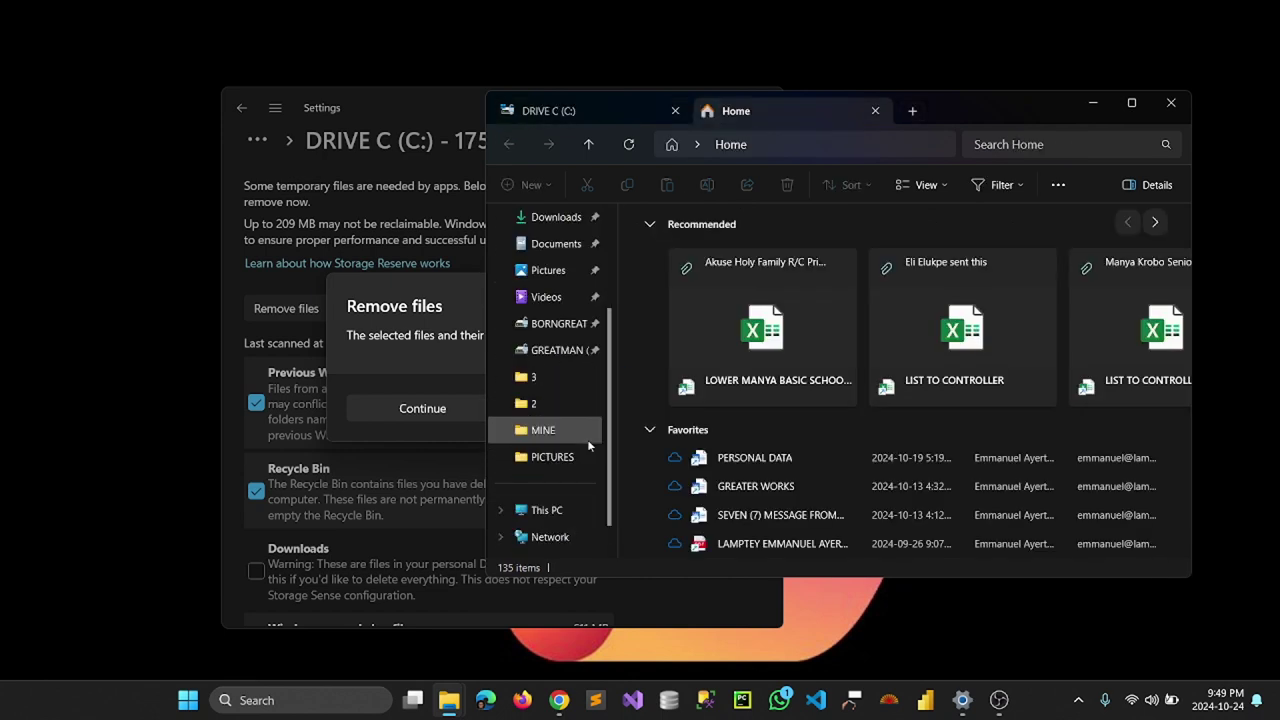
{"action": "left_click", "coordinate": [548, 512]}
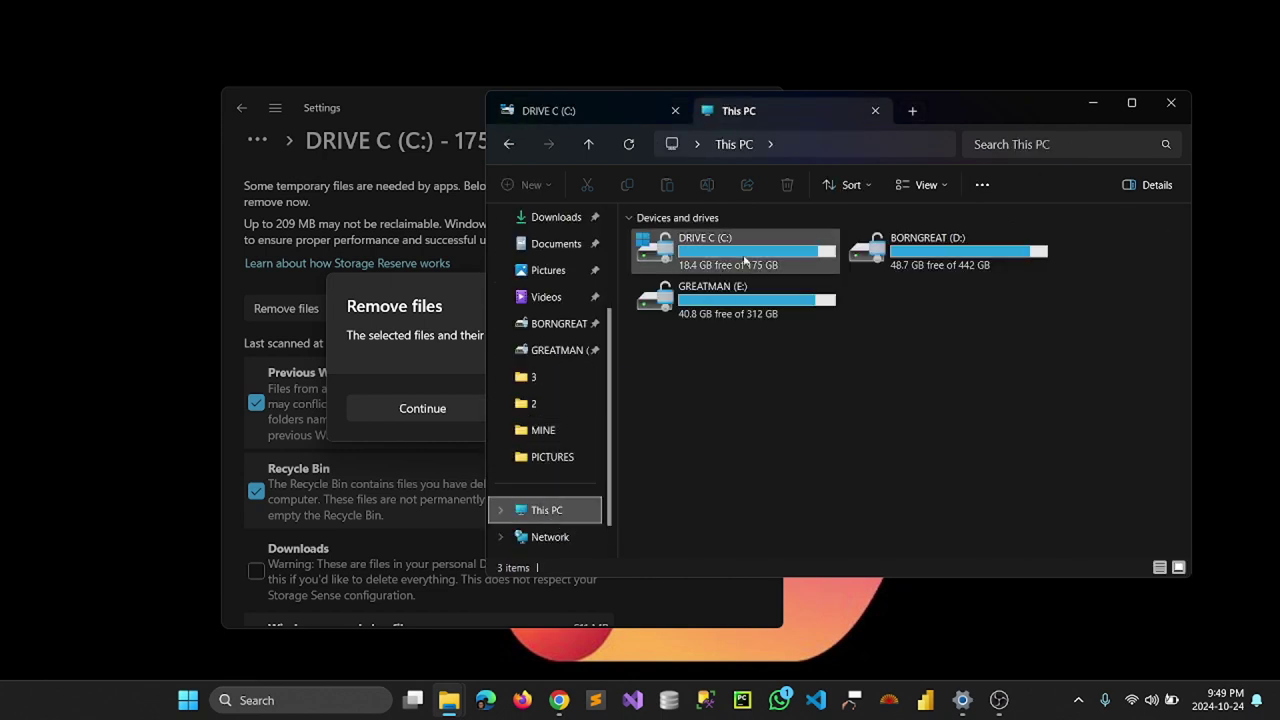
{"action": "right_click", "coordinate": [745, 260]}
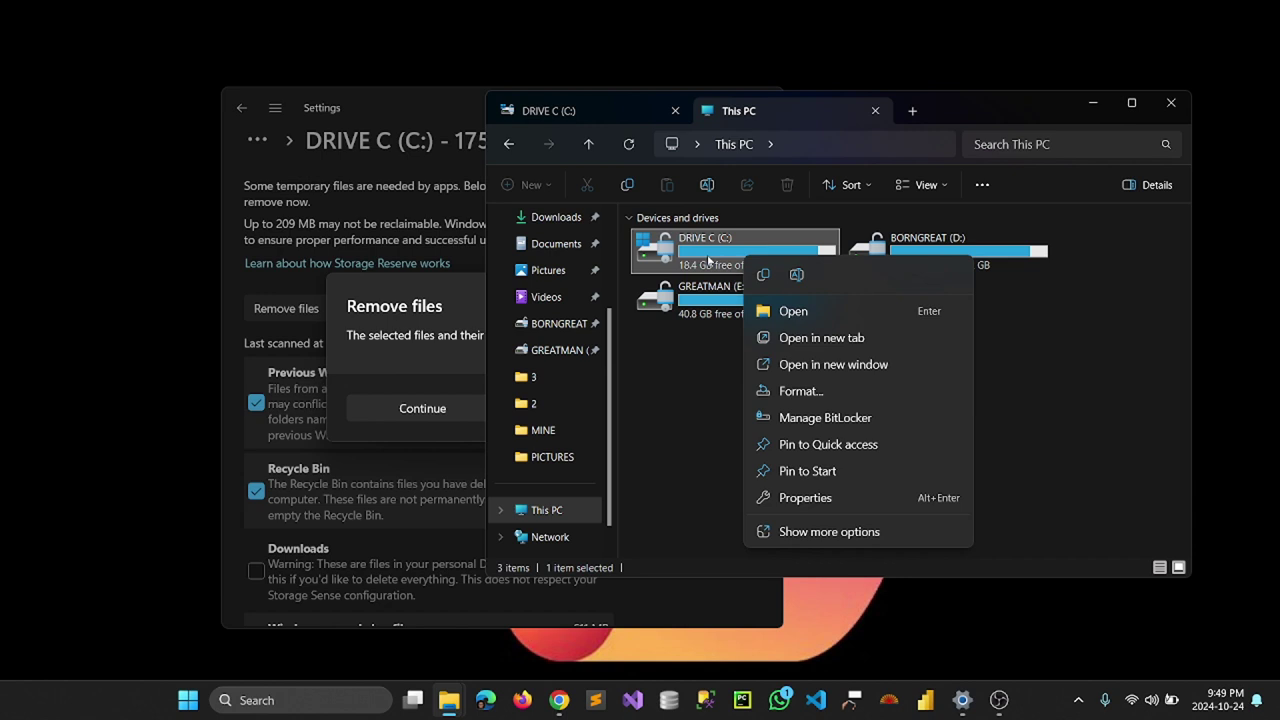
{"action": "left_click", "coordinate": [818, 500]}
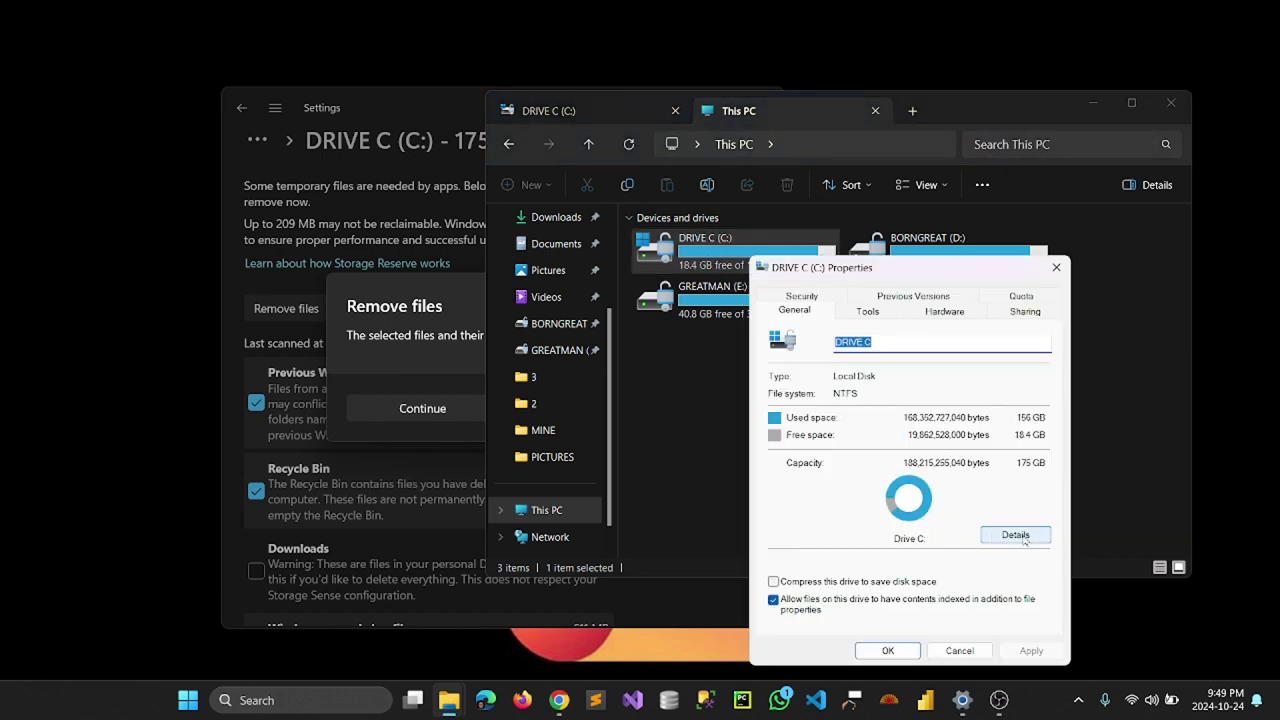
Reopen drive C's Temporary files list with 32.7 GB selected, including Previous Windows installation(s) and Recycle Bin
{"action": "left_click", "coordinate": [1015, 535]}
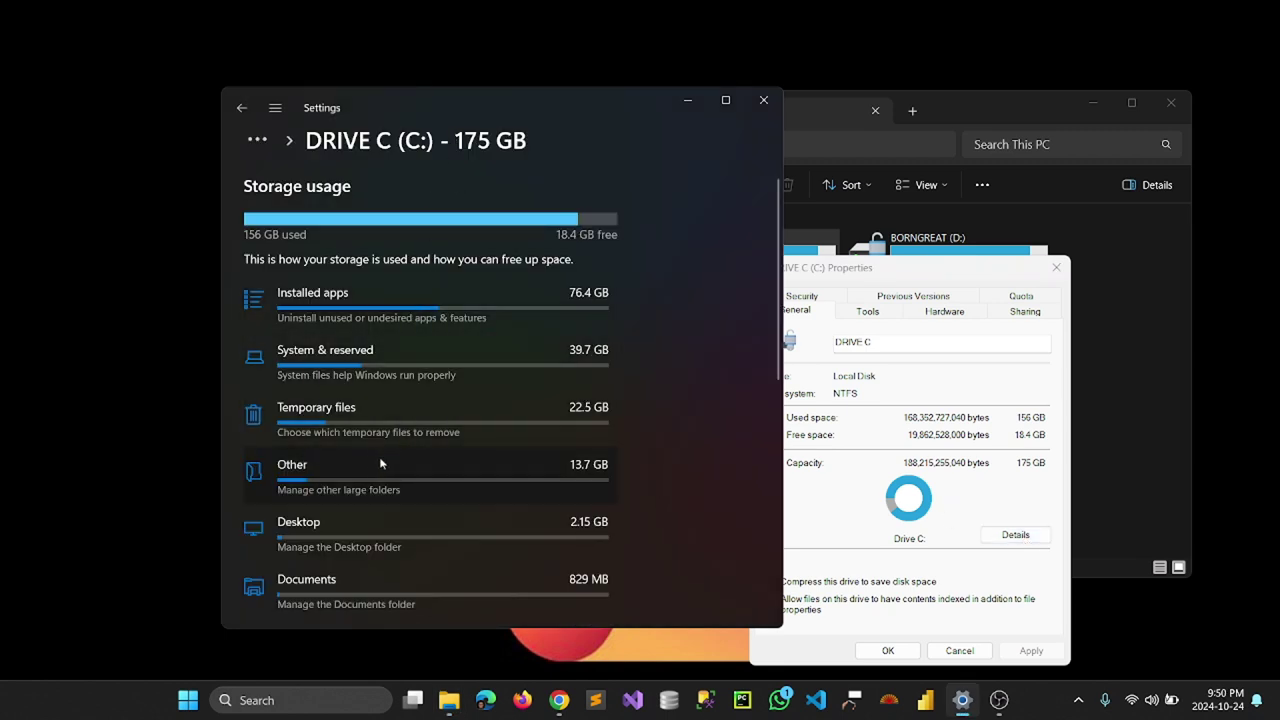
{"action": "left_click", "coordinate": [428, 433]}
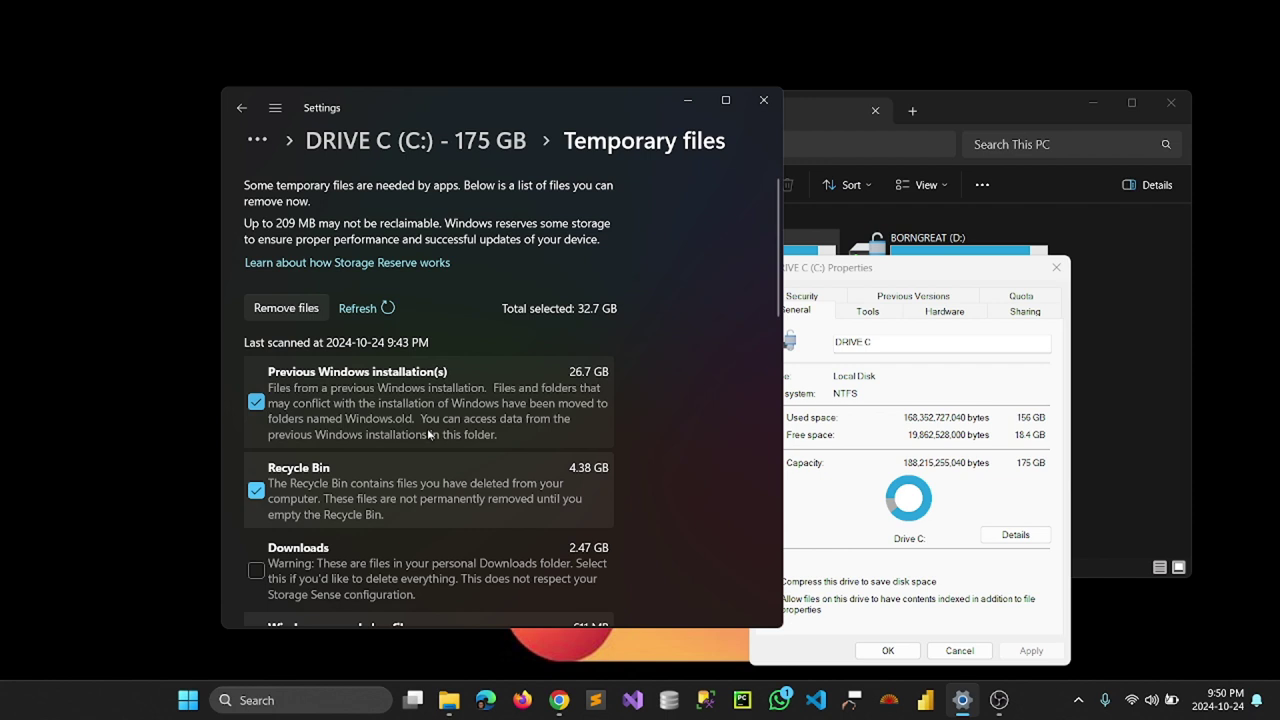
{"action": "scroll", "coordinate": [330, 455], "scroll_direction": "down", "scroll_amount": 1}
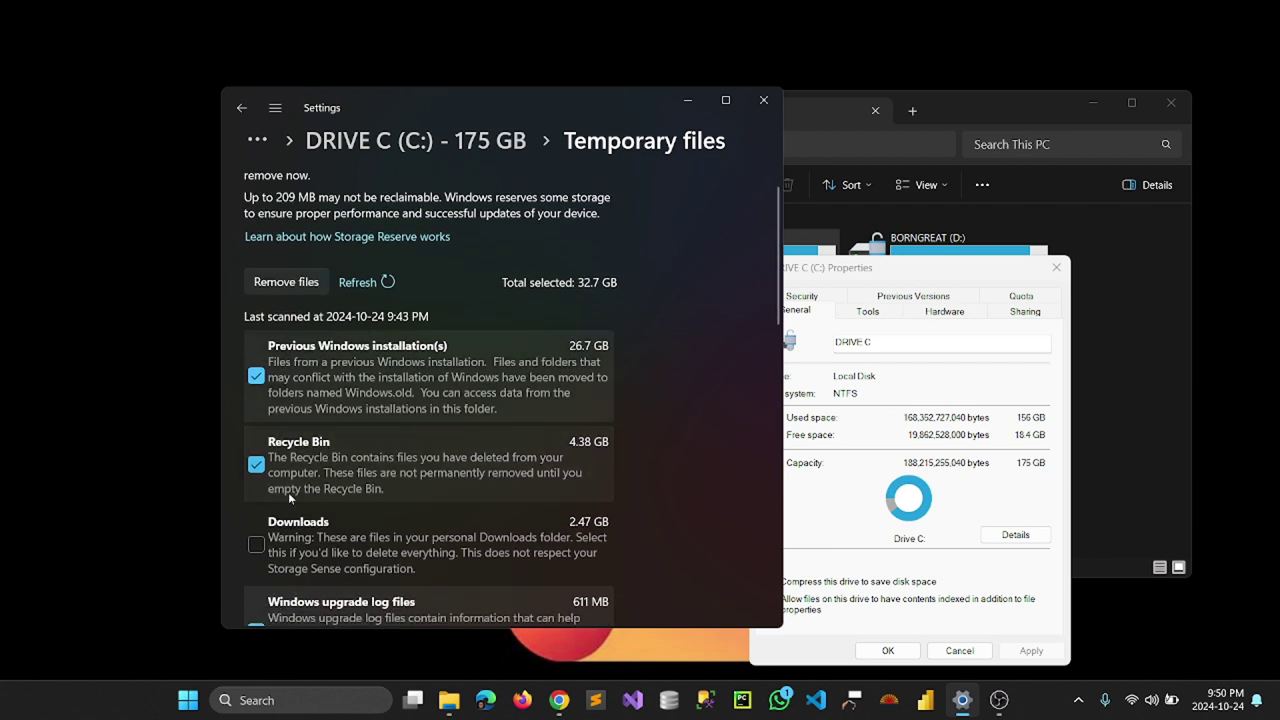
{"action": "scroll", "coordinate": [386, 417], "scroll_direction": "down", "scroll_amount": 1}
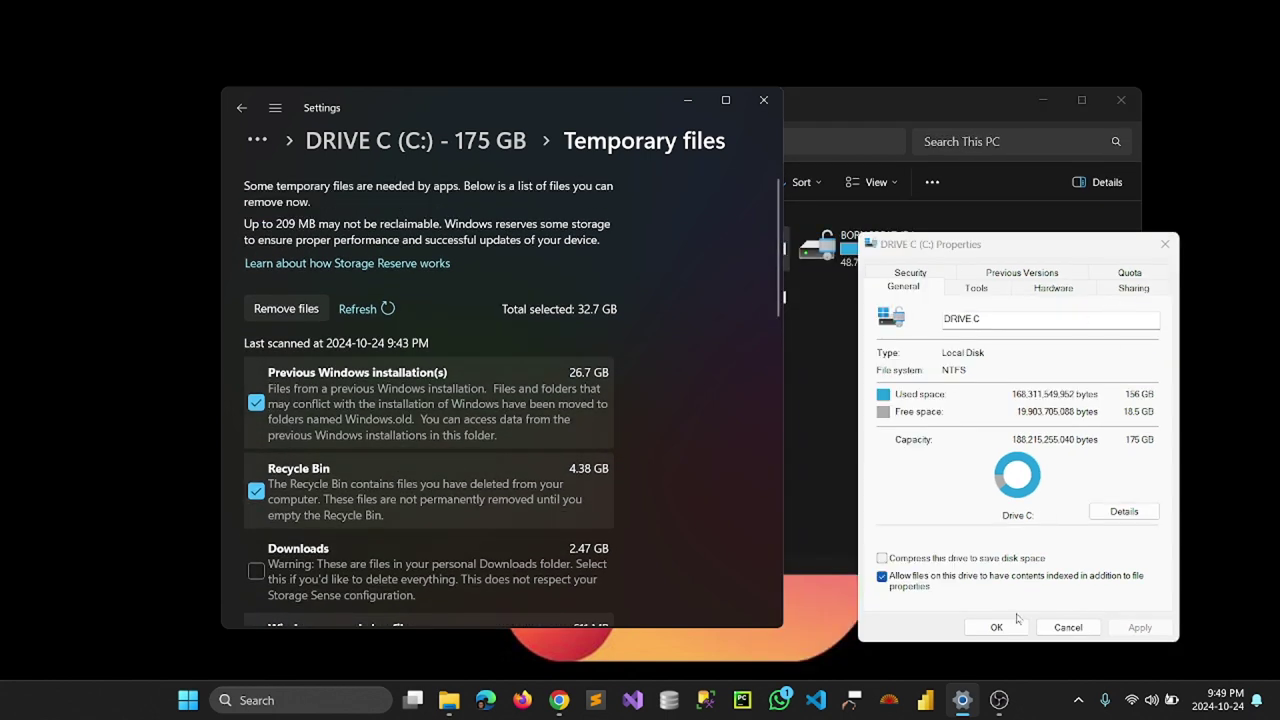
Close drive C Properties, request removal of the selected temporary files again, and refresh the desktop twice
{"action": "left_click", "coordinate": [1017, 619]}
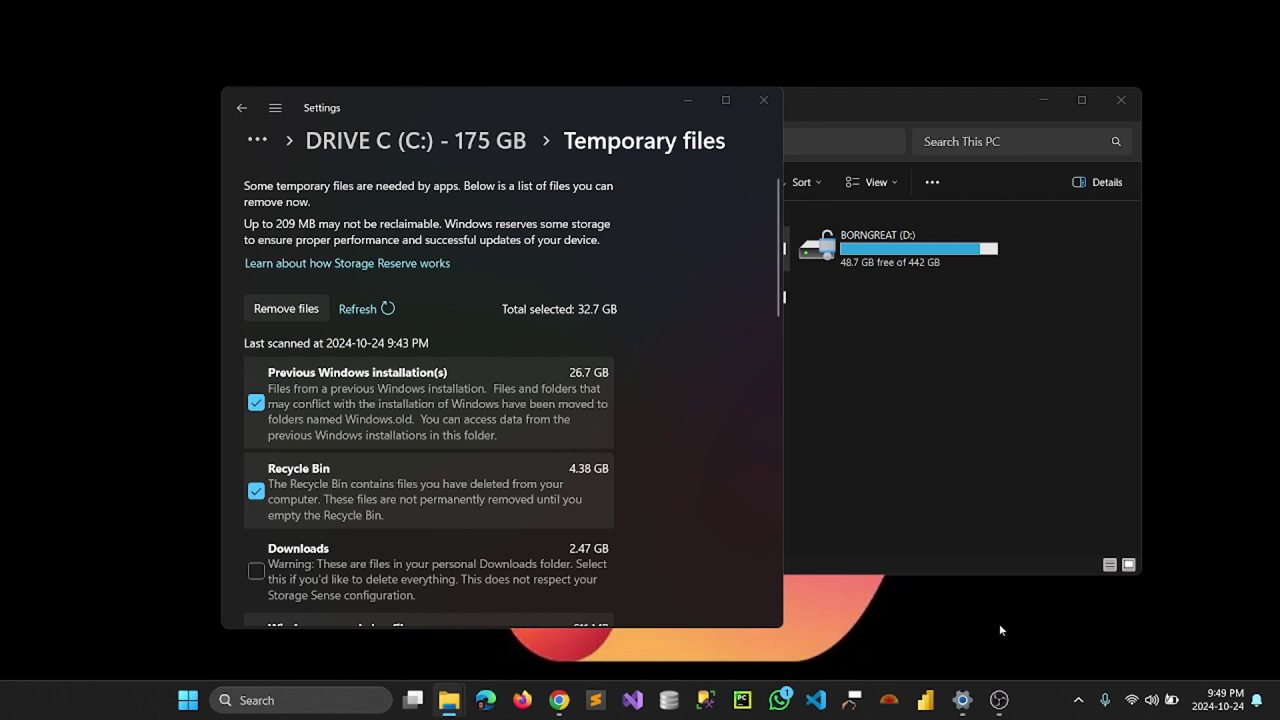
{"action": "left_click", "coordinate": [282, 312]}
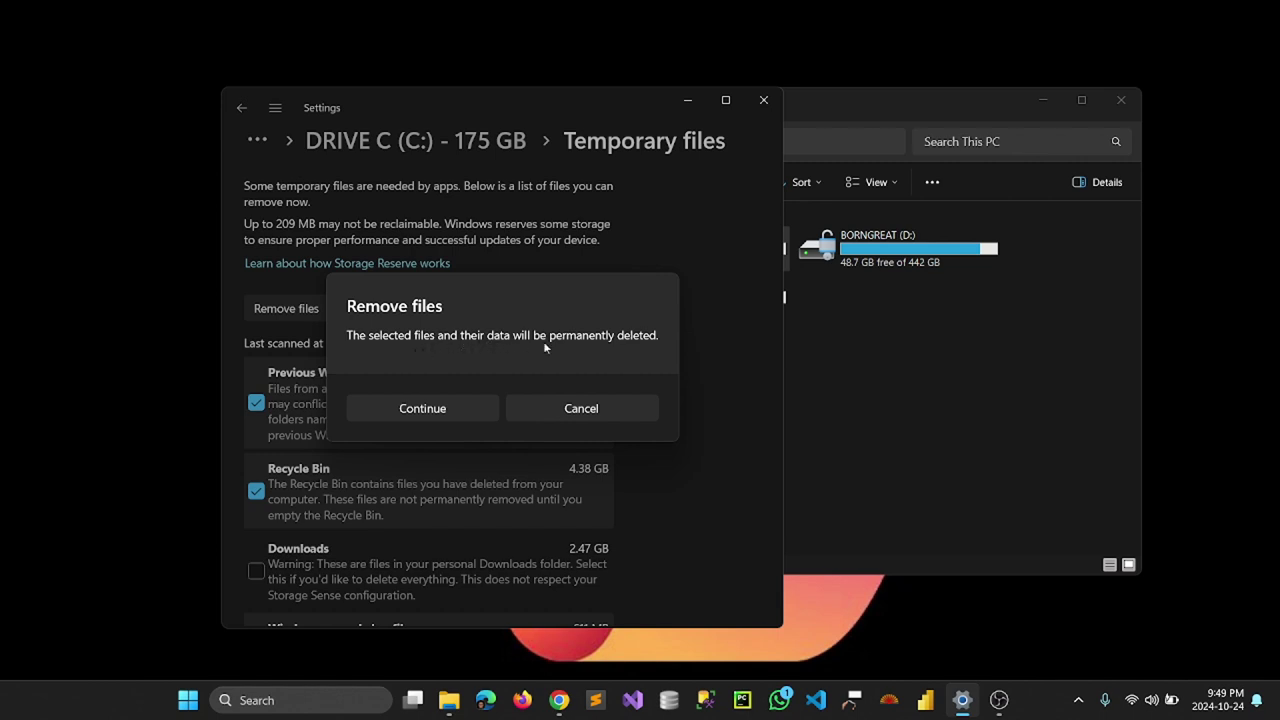
{"action": "right_click", "coordinate": [96, 298]}
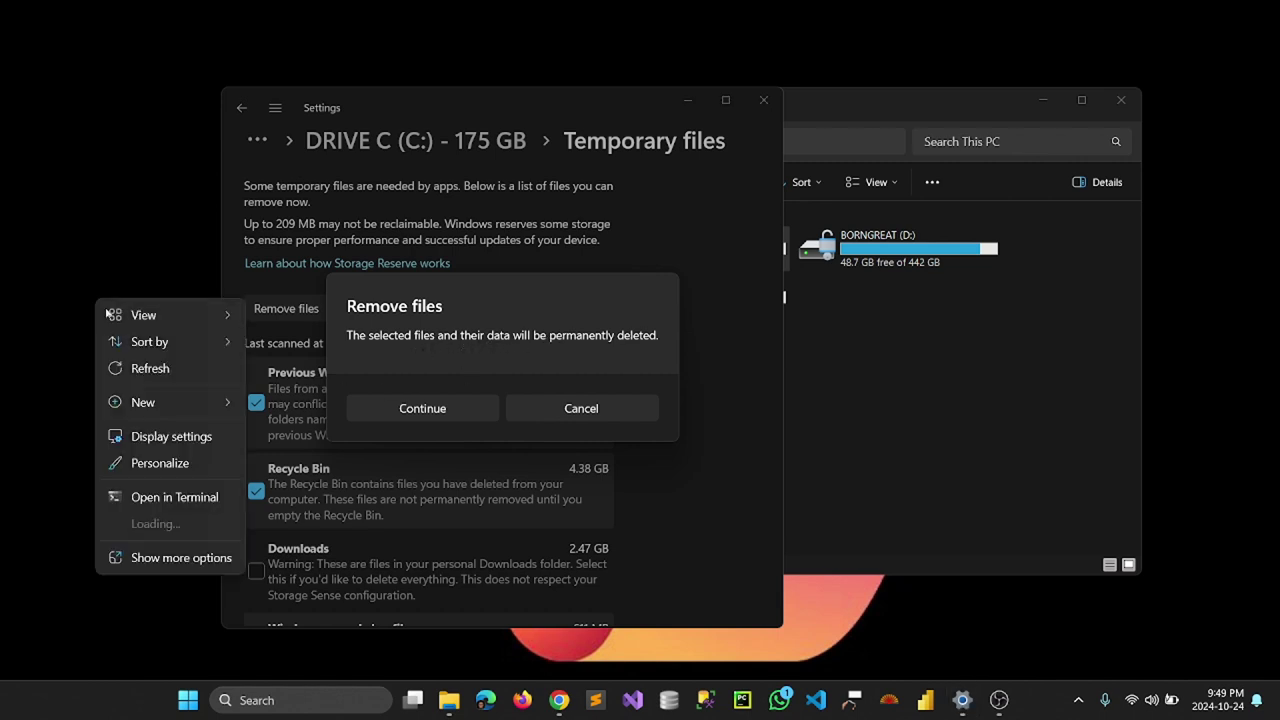
{"action": "left_click", "coordinate": [145, 366]}
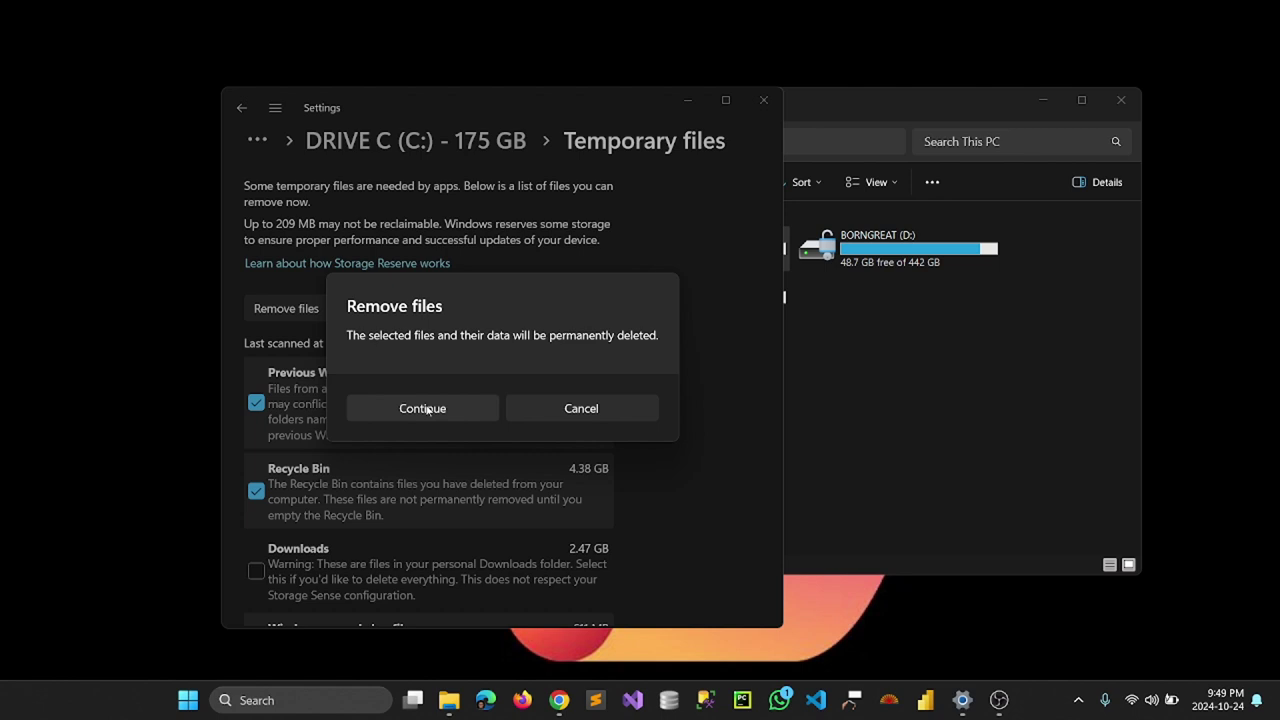
{"action": "right_click", "coordinate": [135, 277]}
{"action": "left_click", "coordinate": [184, 346]}
Open drive C in File Explorer and select the Windows.old folder while Settings rescans
{"action": "left_click", "coordinate": [934, 358]}
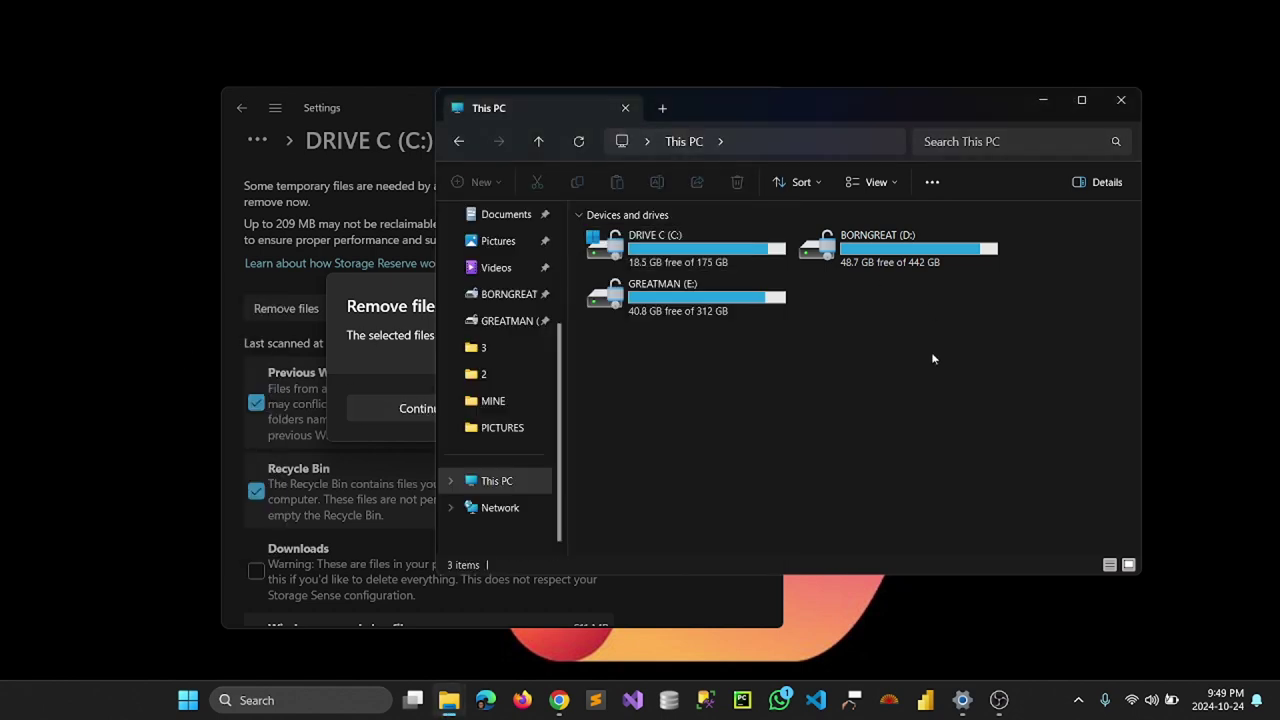
{"action": "double_click", "coordinate": [700, 240]}
{"action": "scroll", "coordinate": [708, 430], "scroll_direction": "down", "scroll_amount": 2}
{"action": "scroll", "coordinate": [692, 477], "scroll_direction": "down", "scroll_amount": 1}
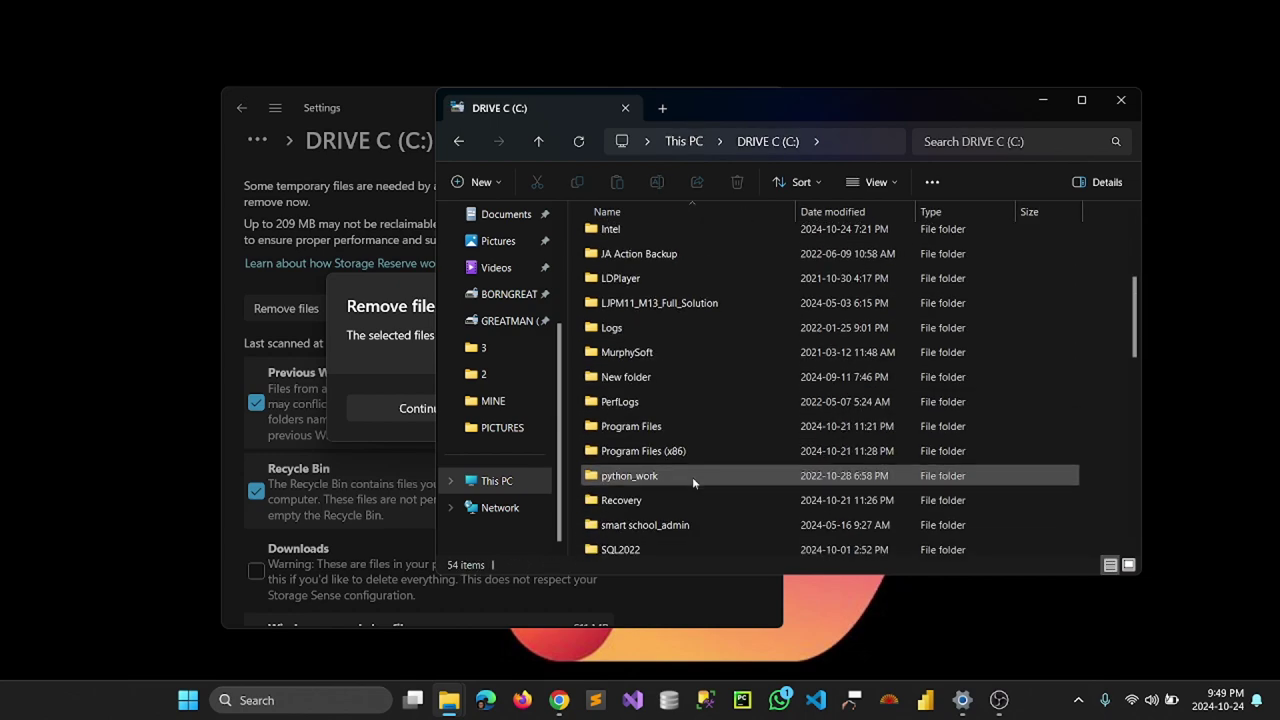
{"action": "scroll", "coordinate": [692, 477], "scroll_direction": "down", "scroll_amount": 4}
{"action": "scroll", "coordinate": [662, 398], "scroll_direction": "down", "scroll_amount": 1}
{"action": "left_click", "coordinate": [625, 376]}
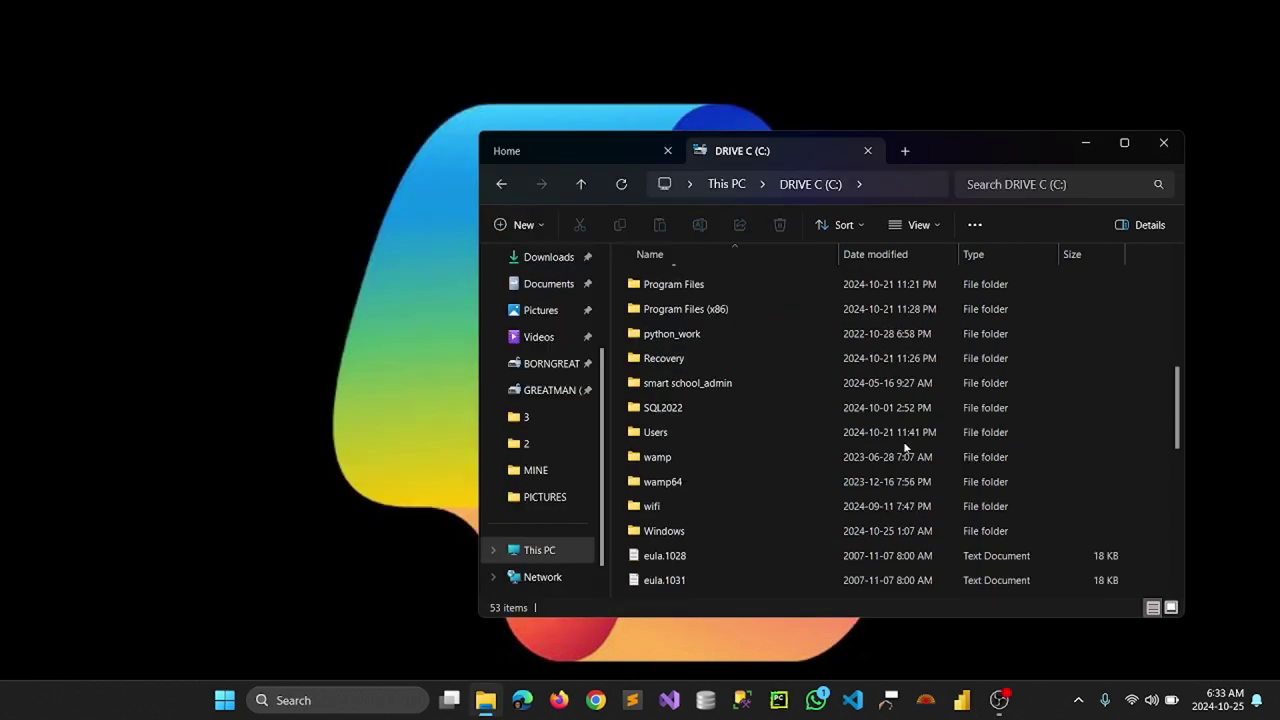
Scroll drive C's listing to confirm its 53 items no longer include Windows.old
{"action": "scroll", "coordinate": [690, 387], "scroll_direction": "down", "scroll_amount": 2}
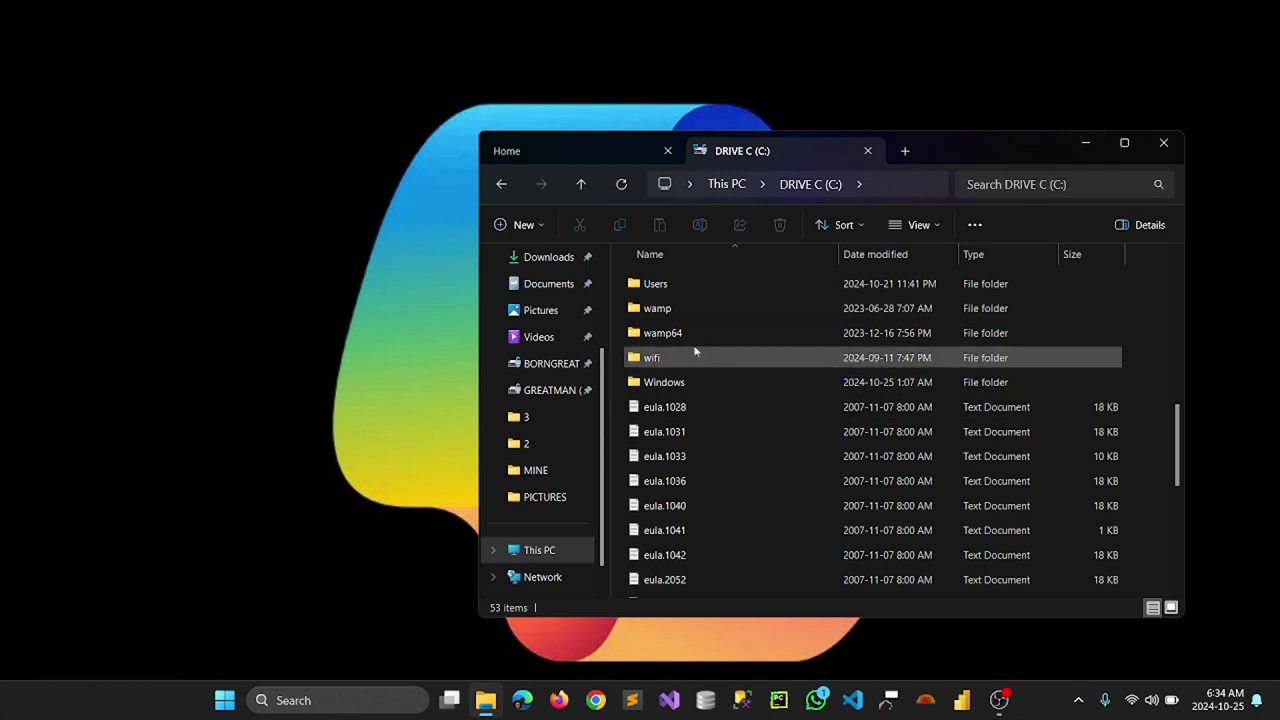
Return from drive C to This PC, where drive C shows 42.8 GB free of 175 GB
{"action": "scroll", "coordinate": [729, 449], "scroll_direction": "up", "scroll_amount": 3}
{"action": "scroll", "coordinate": [729, 451], "scroll_direction": "up", "scroll_amount": 3}
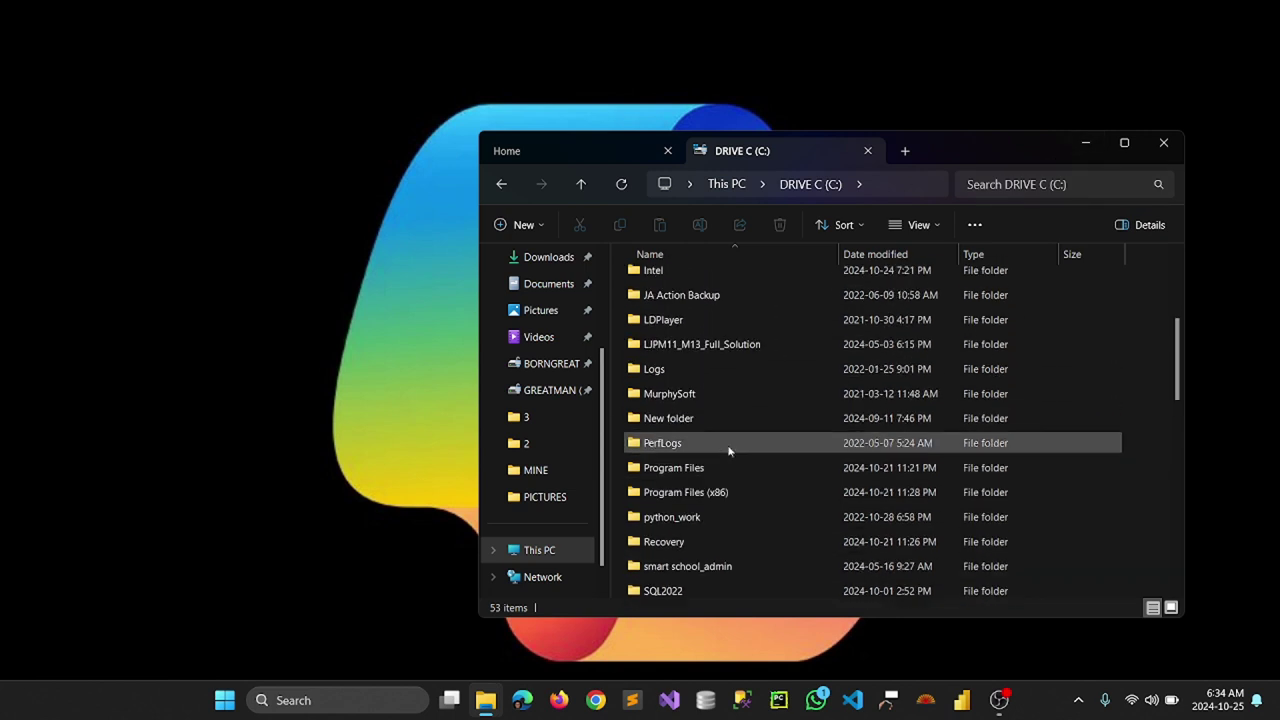
{"action": "scroll", "coordinate": [729, 449], "scroll_direction": "up", "scroll_amount": 3}
{"action": "scroll", "coordinate": [729, 449], "scroll_direction": "up", "scroll_amount": 1}
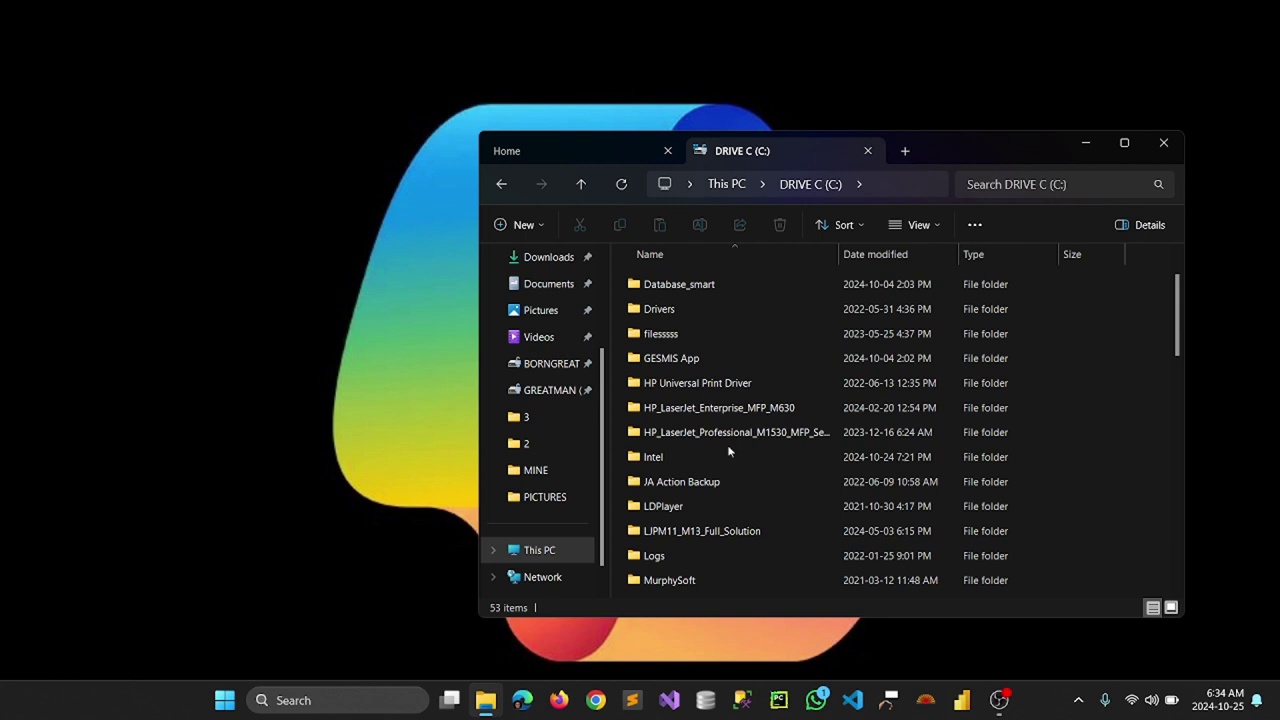
{"action": "left_click", "coordinate": [733, 185]}
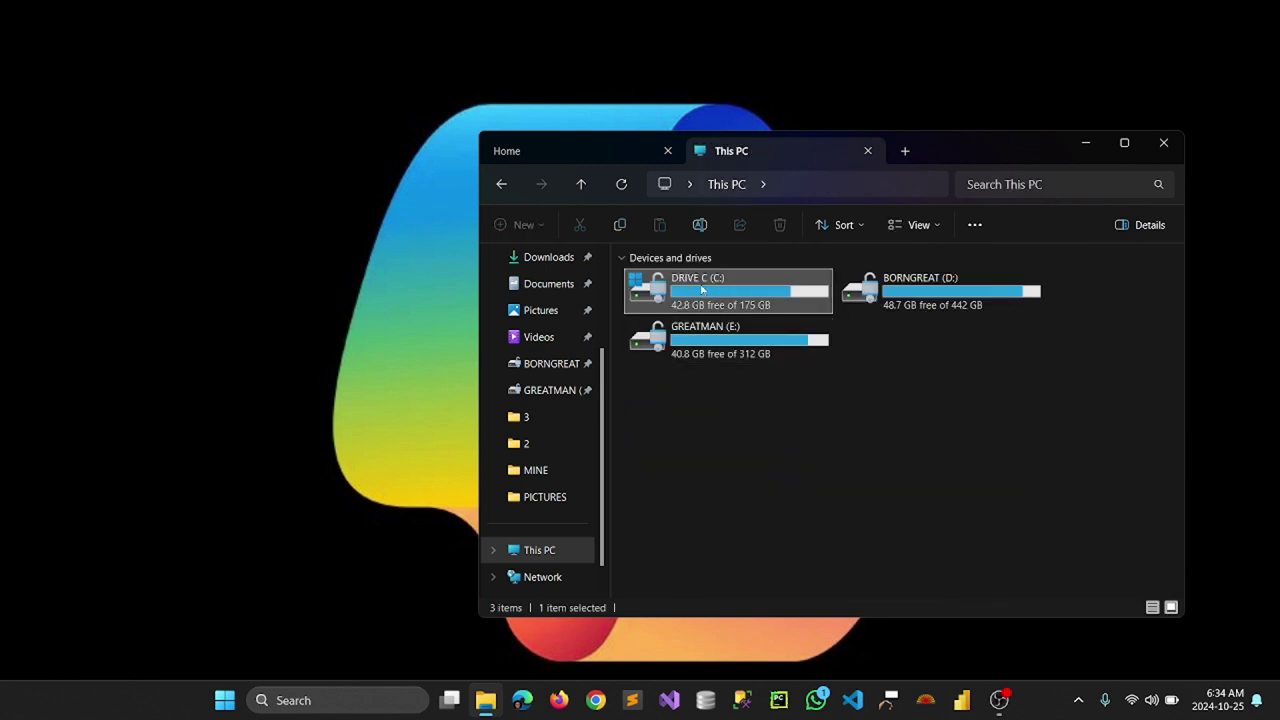